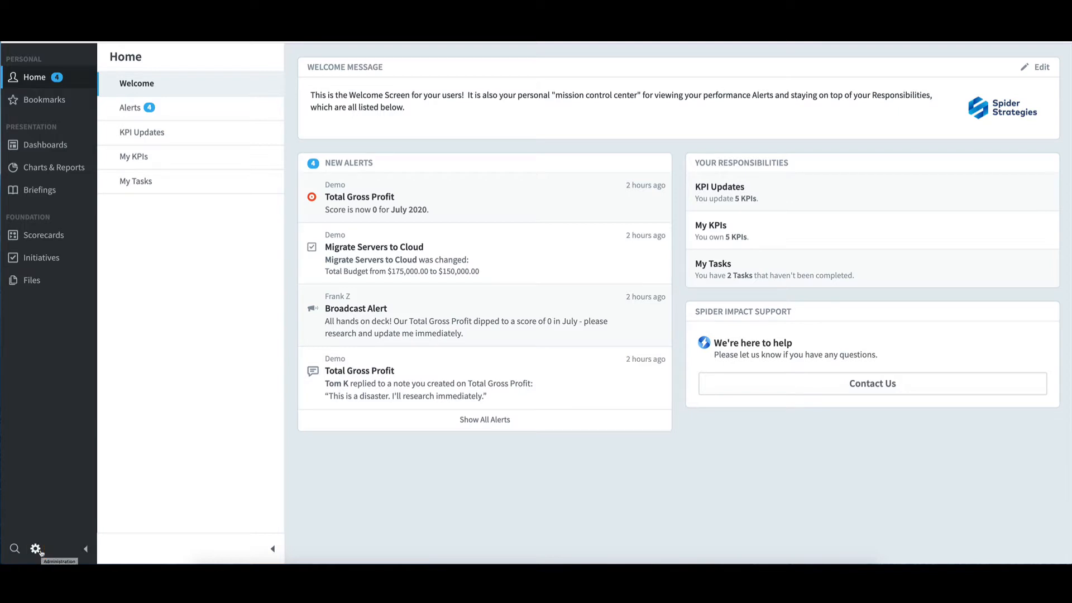
Step: Open the user administration list and display the profile of the first listed user
click(36, 548)
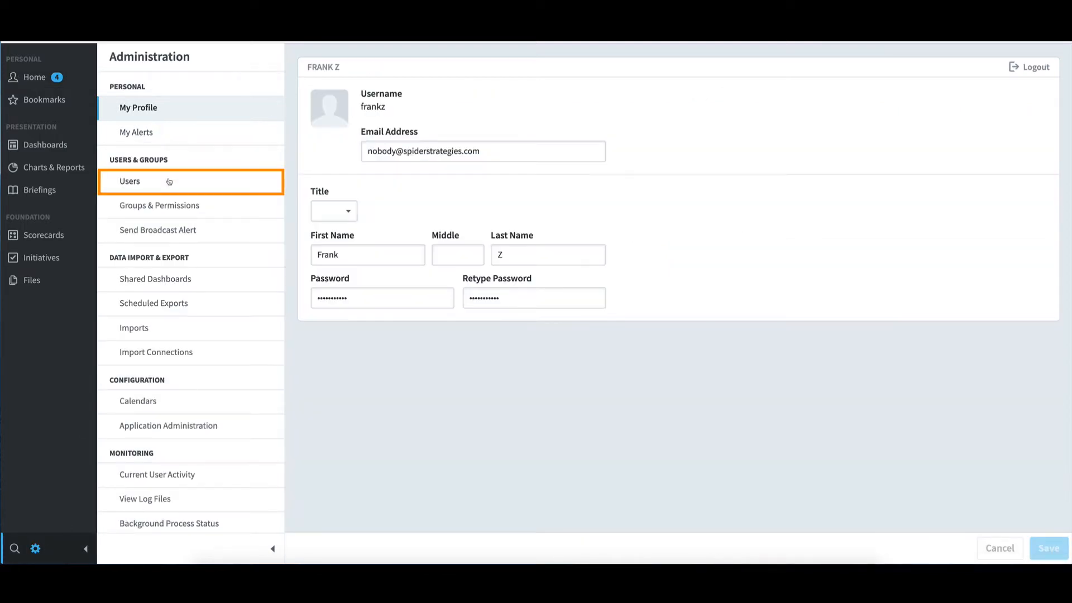
click(169, 181)
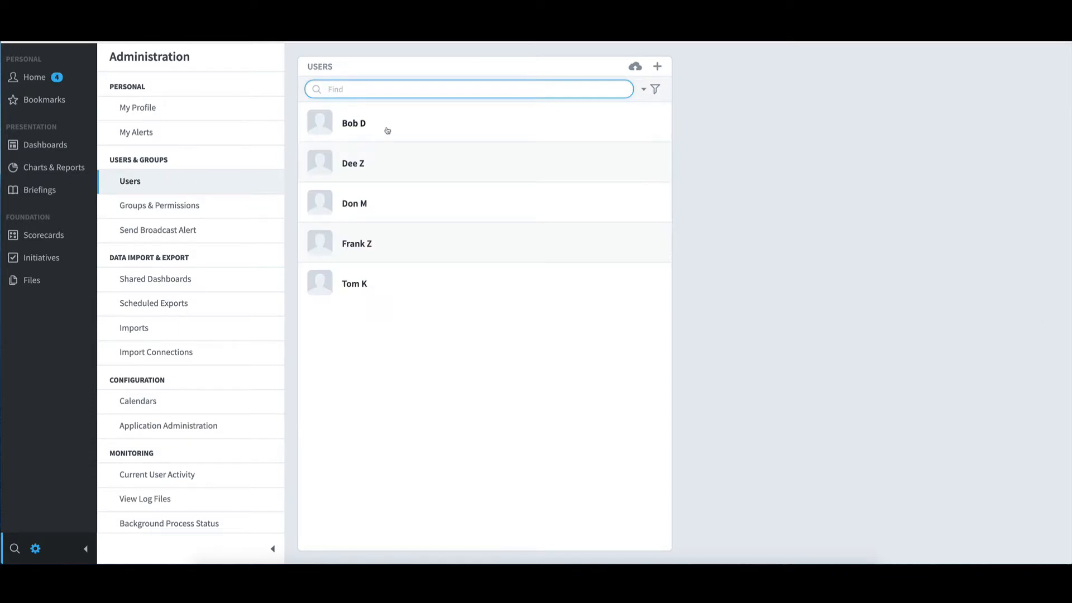
click(387, 130)
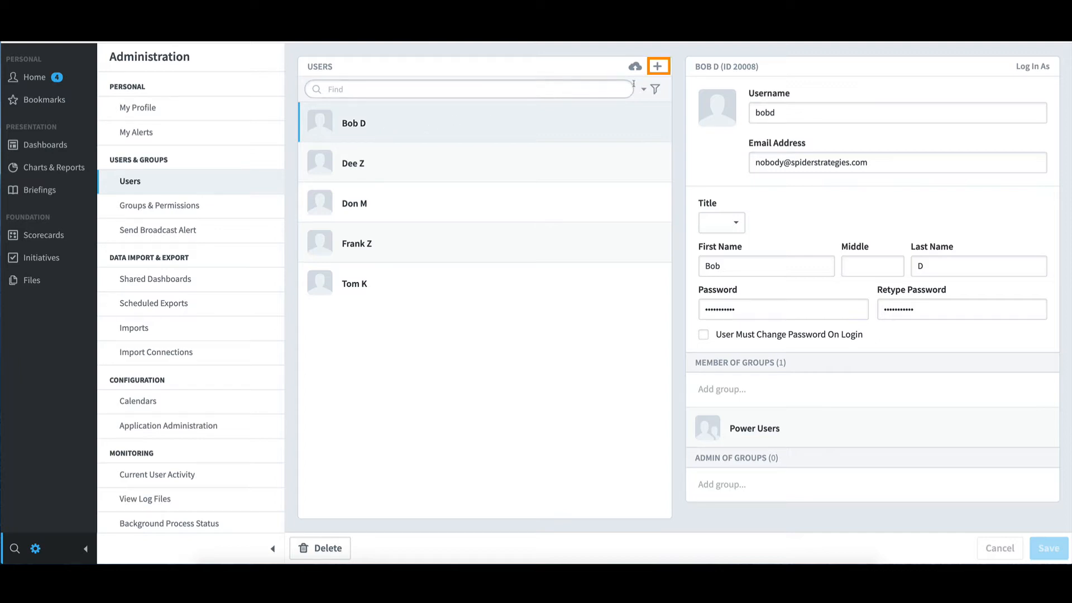
Step: Start a new user account and fill in its username and e-mail address
click(663, 68)
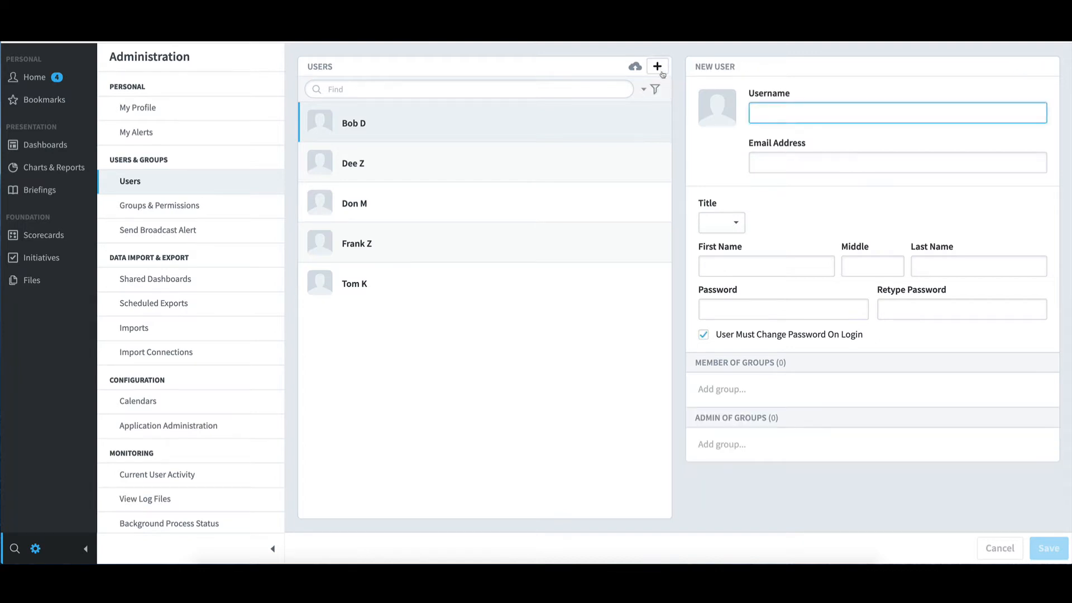
text(ja)
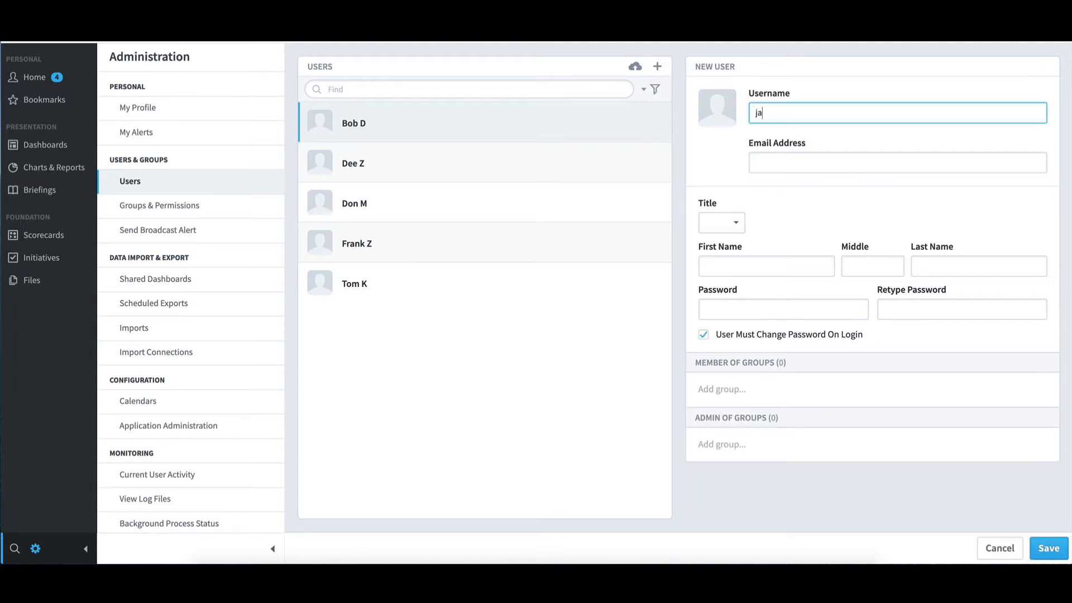
text(ned)
key(Tab)
text(no)
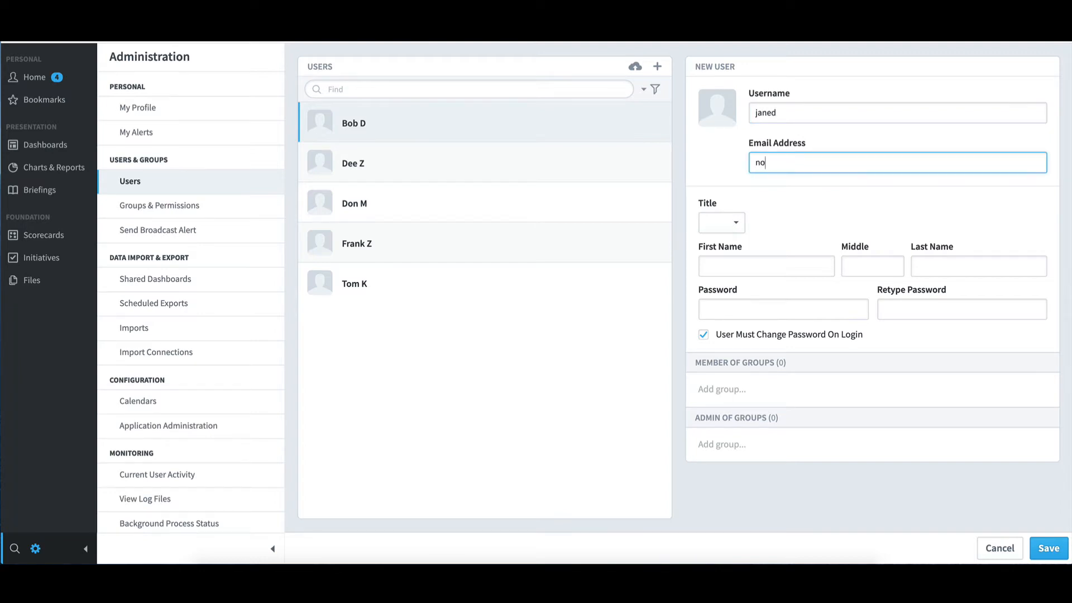
text(body@spiderstrategies.com)
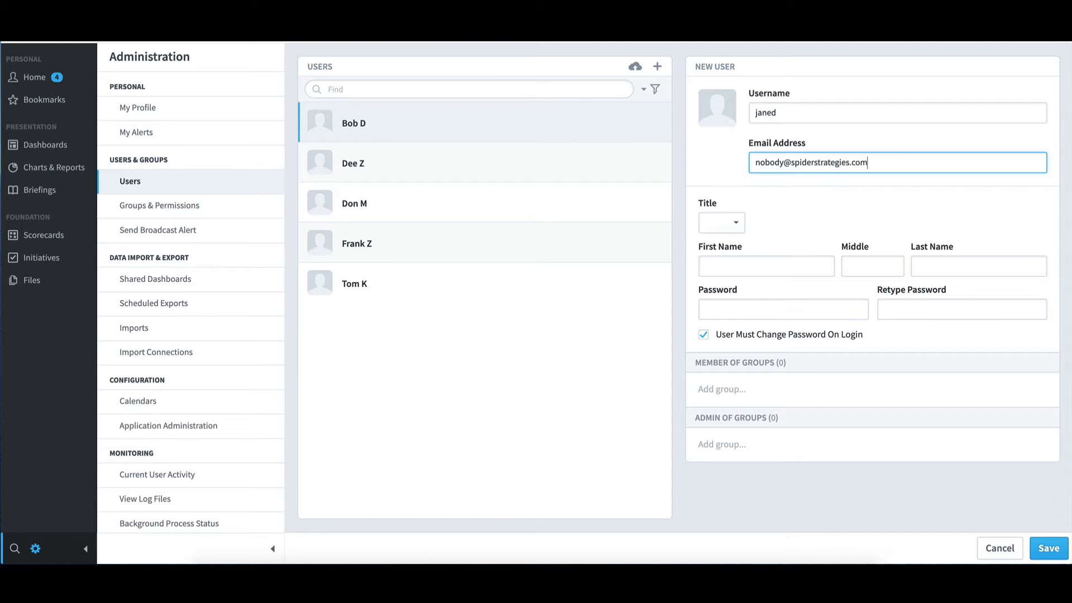
Step: Fill in the new user's first and last name, and enter the account password in both password fields
click(717, 271)
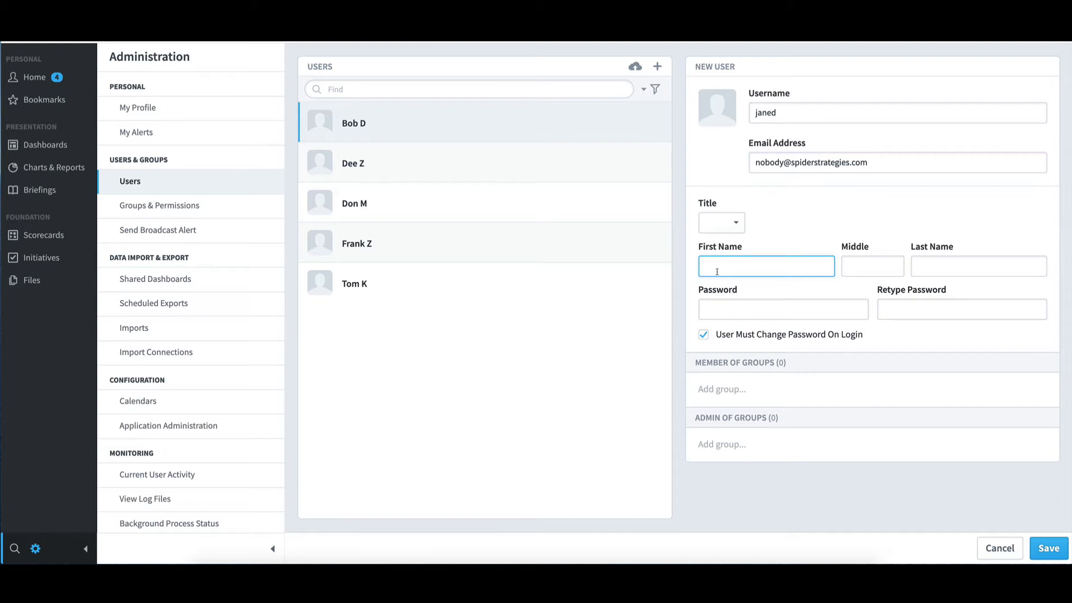
text(Jane)
key(Tab)
key(Tab)
text(D)
key(Tab)
text(p)
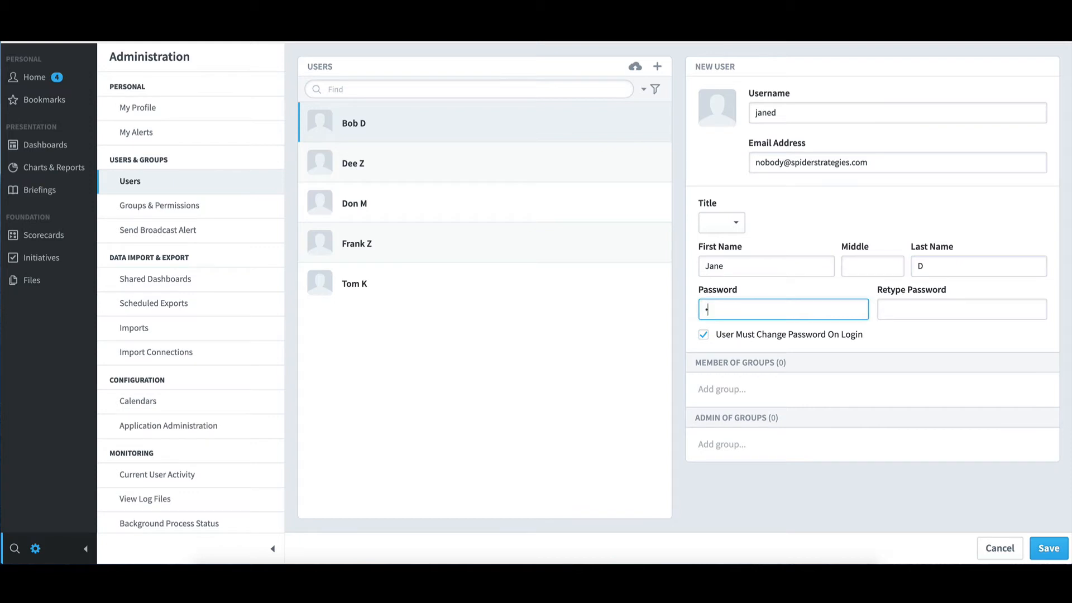
text(ass)
click(943, 306)
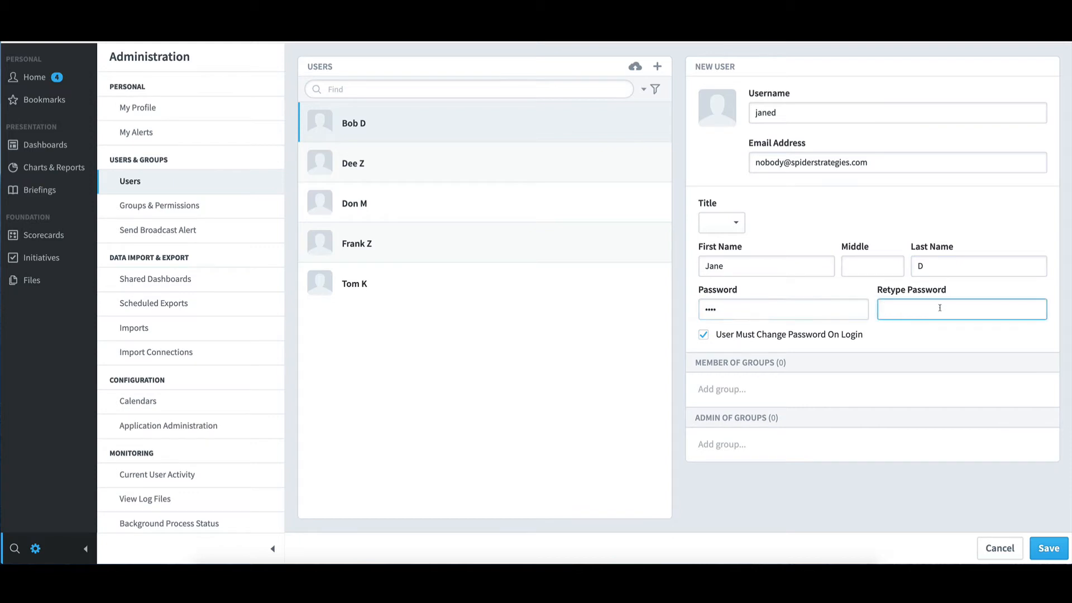
text(pass)
Step: Make the new user a member of the Power Users group and save the account
click(742, 389)
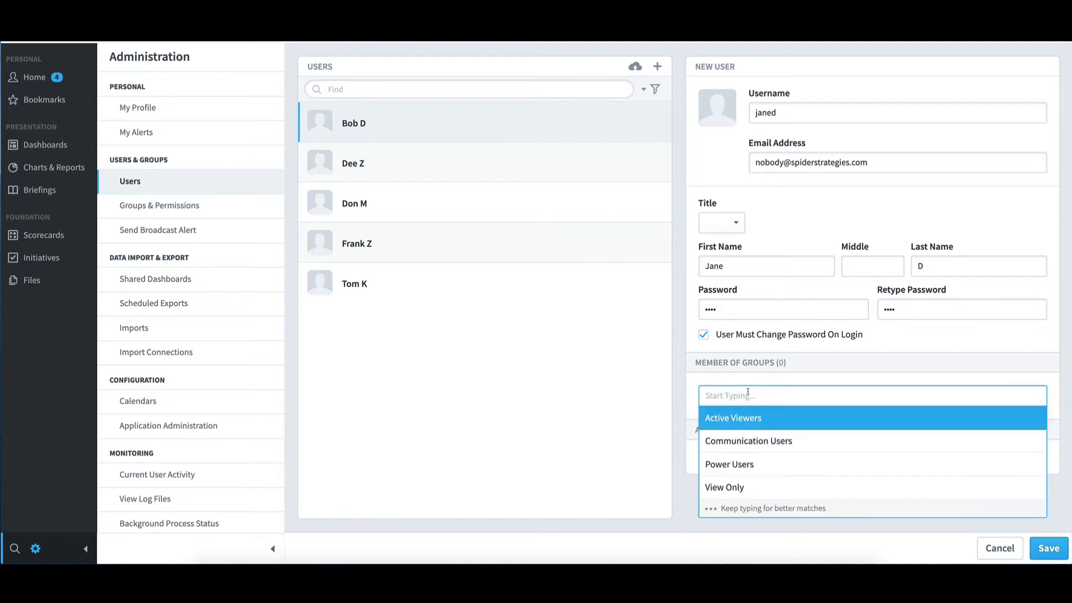
click(755, 463)
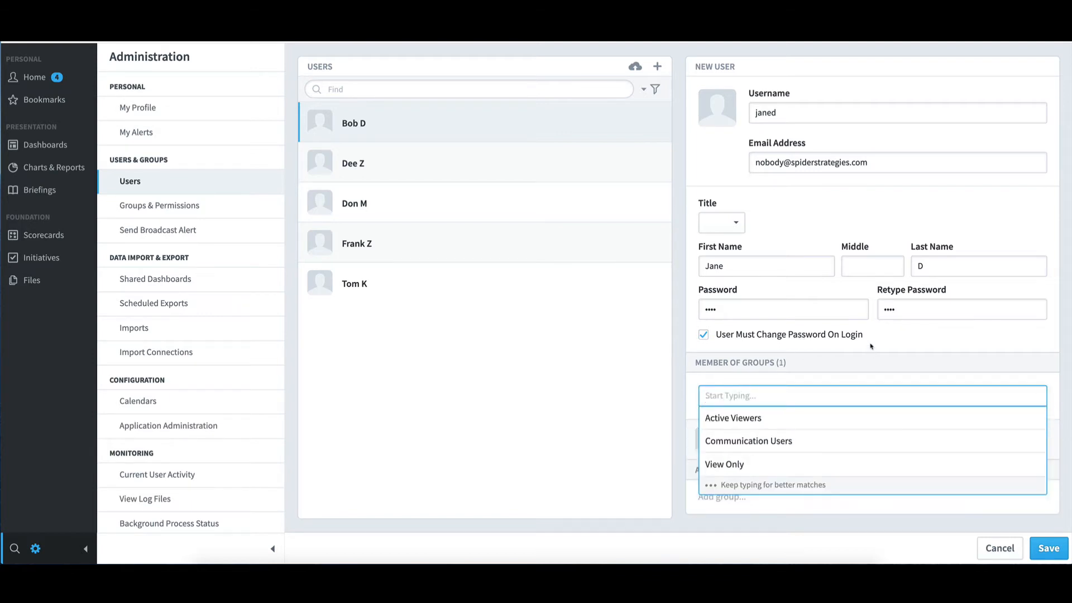
click(871, 346)
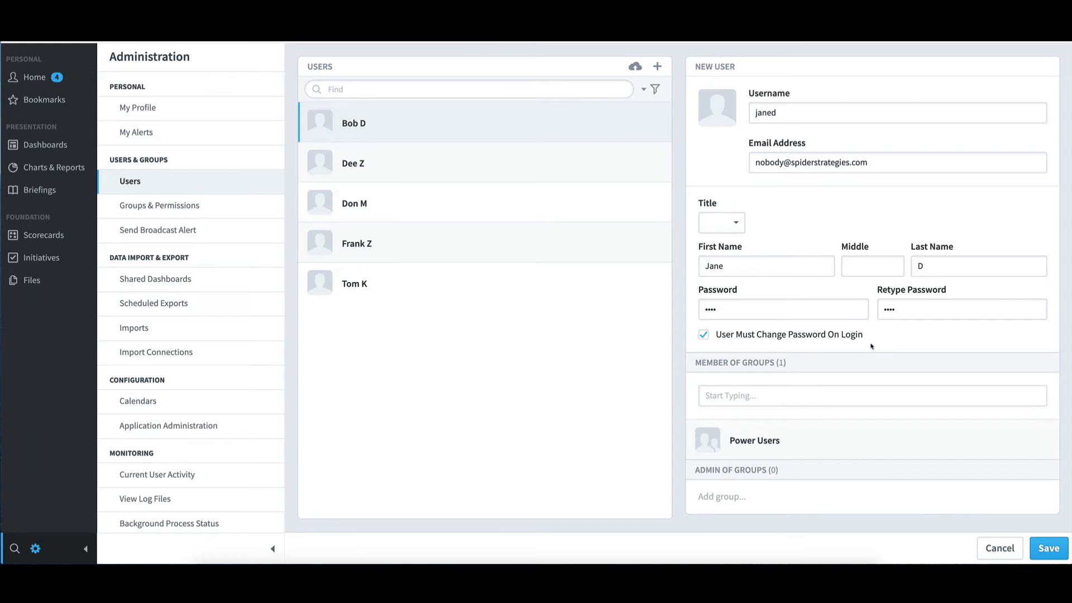
click(1051, 548)
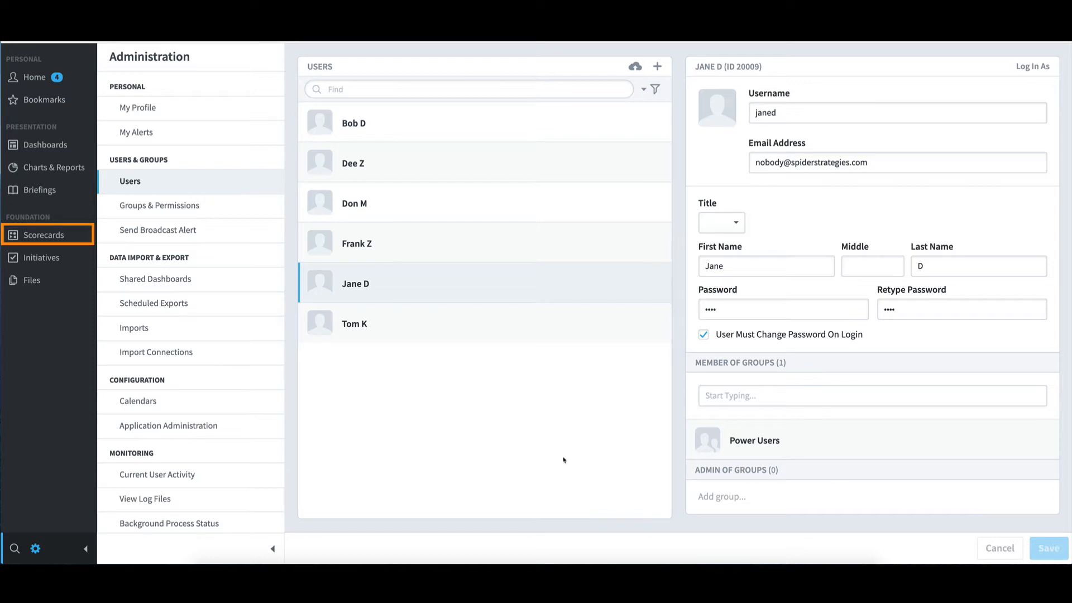
Step: Open the Training Revenue KPI under Financial, Increase Revenue in the scorecards and turn on editing
click(61, 236)
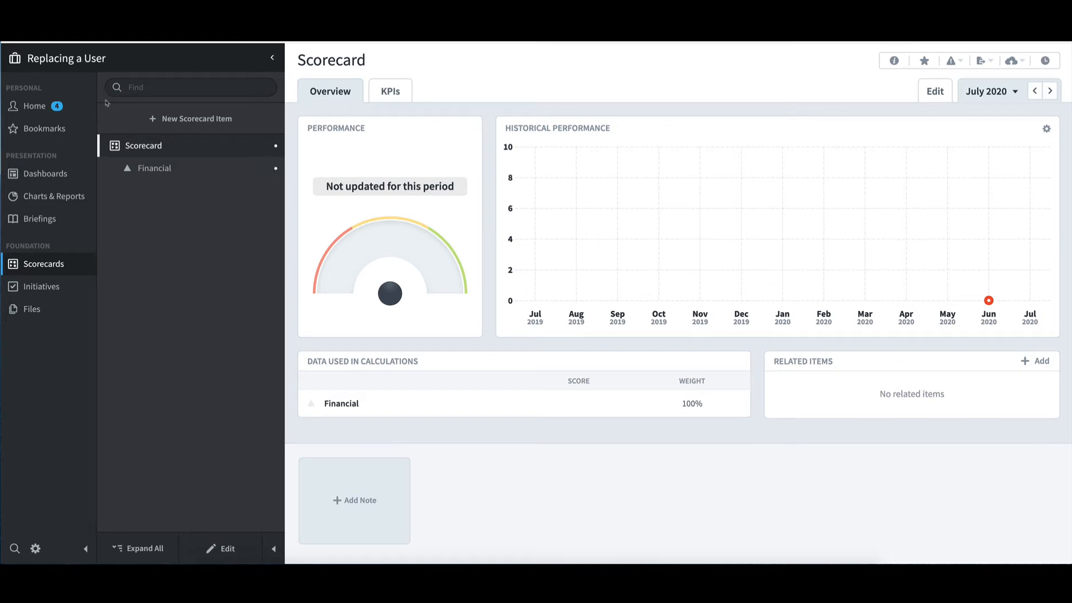
click(114, 168)
click(127, 193)
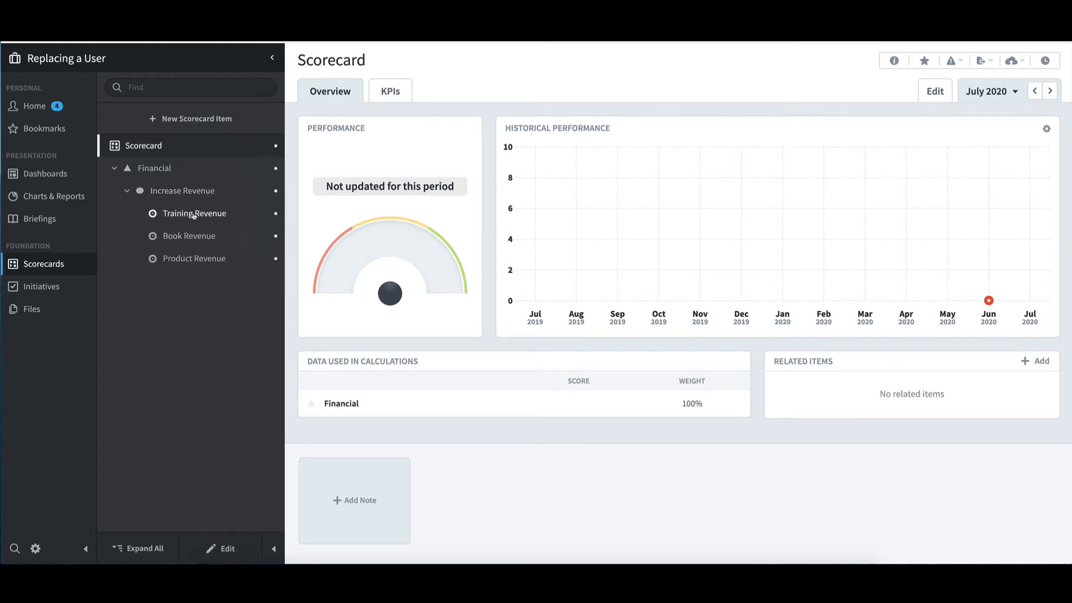
click(193, 214)
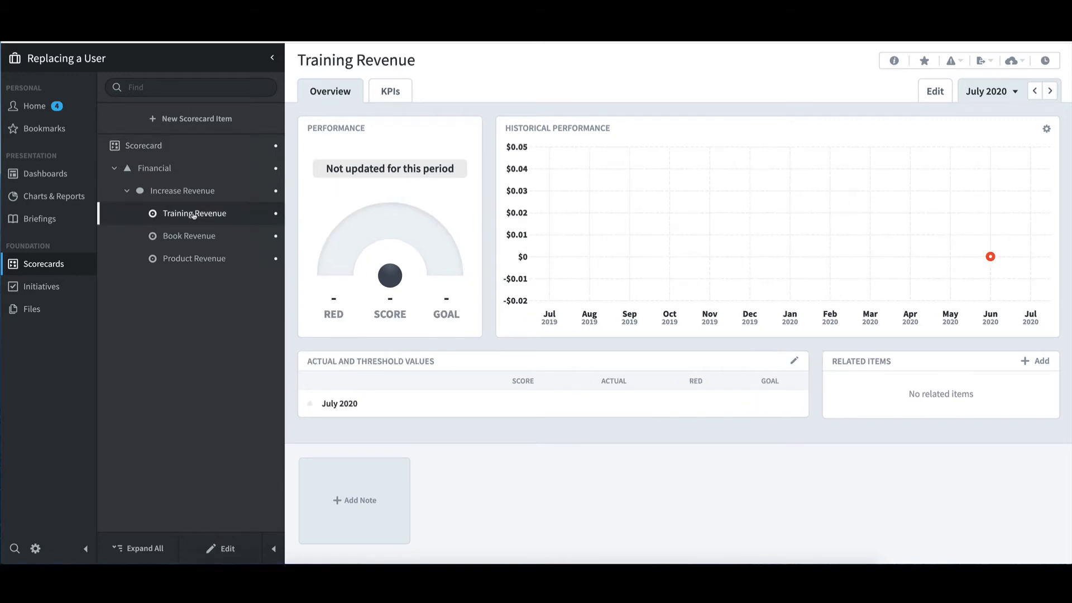
click(239, 549)
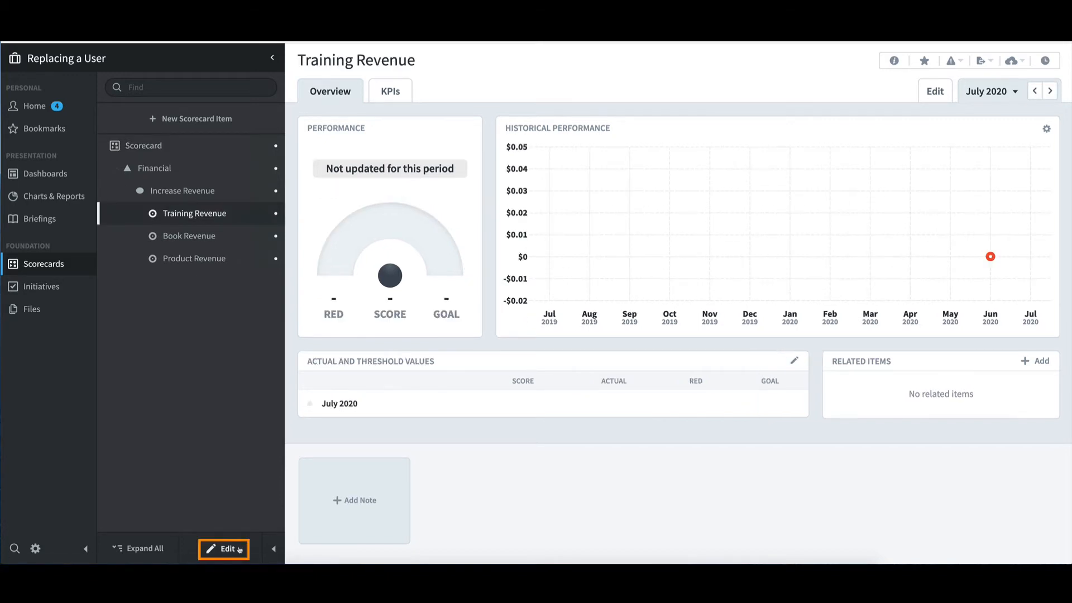
click(239, 549)
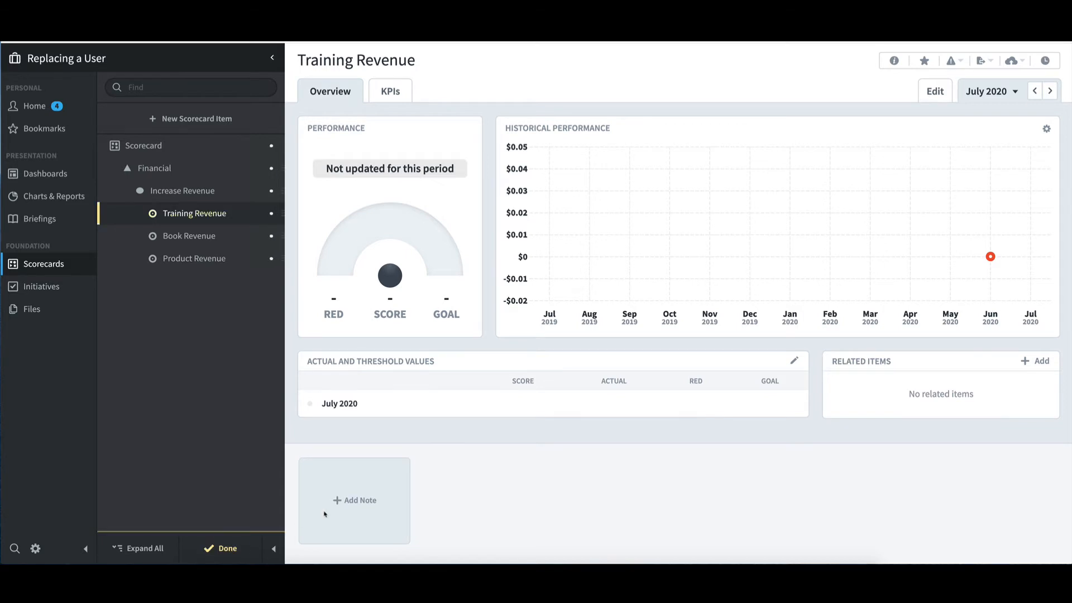
Step: Add the newly created user as both an owner and an updater of the Training Revenue KPI, and save
scroll(370, 502, down, 5)
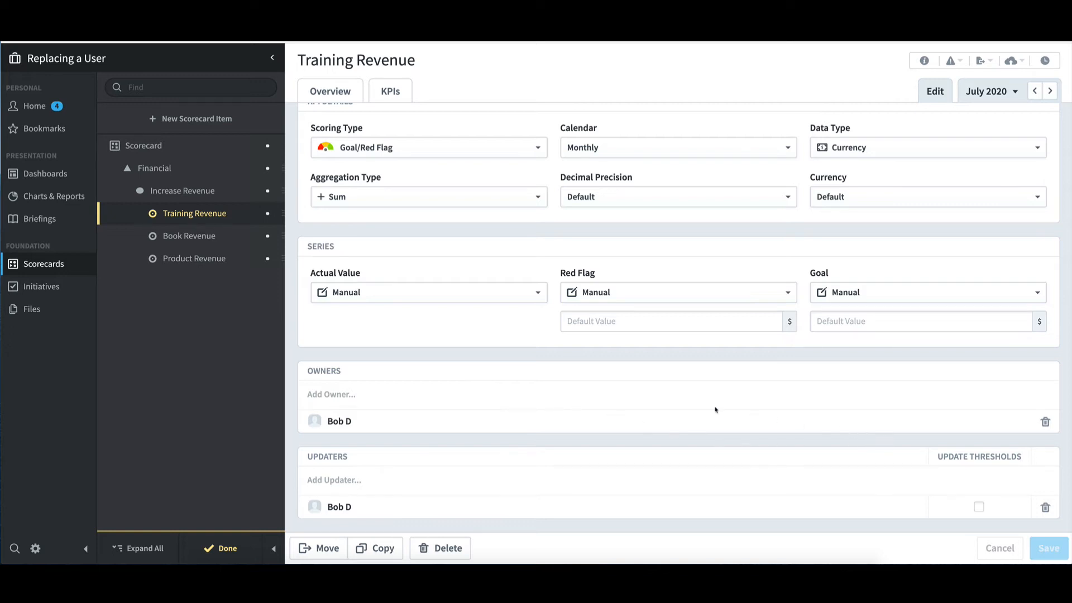
click(387, 400)
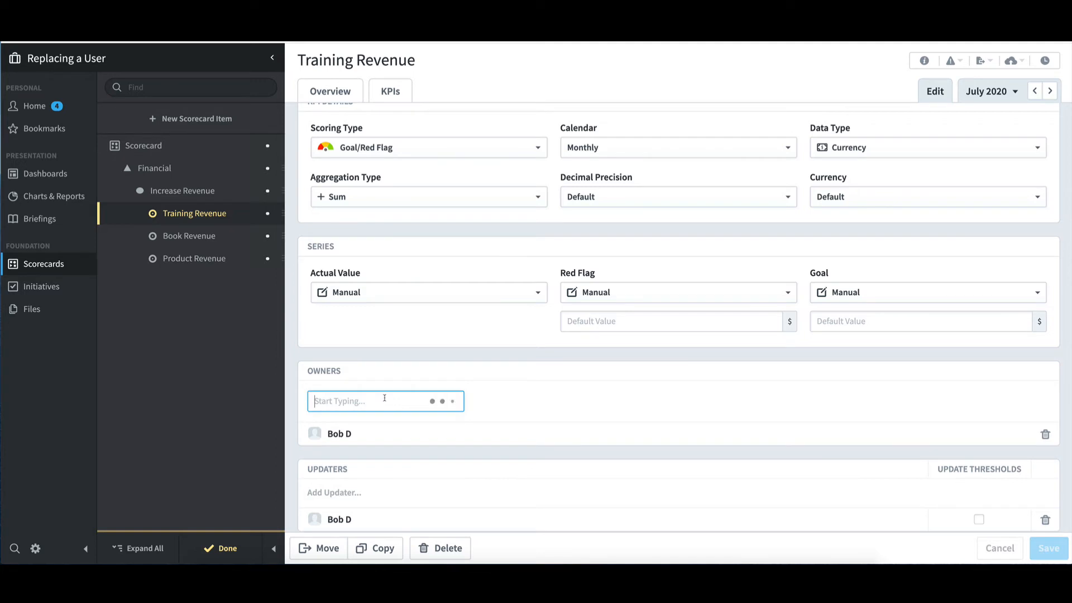
click(371, 446)
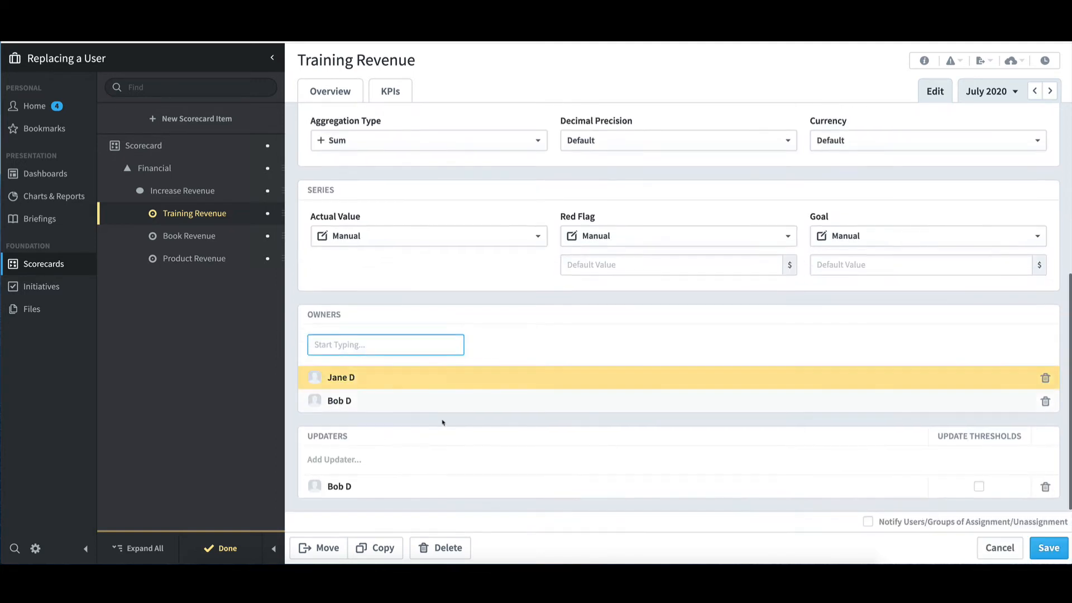
click(343, 460)
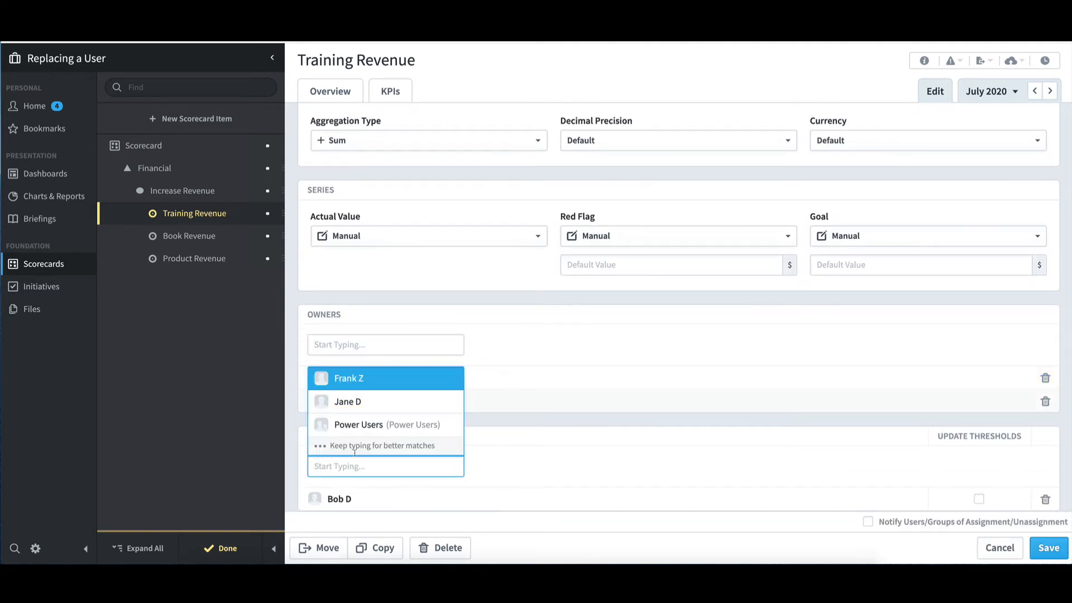
click(357, 400)
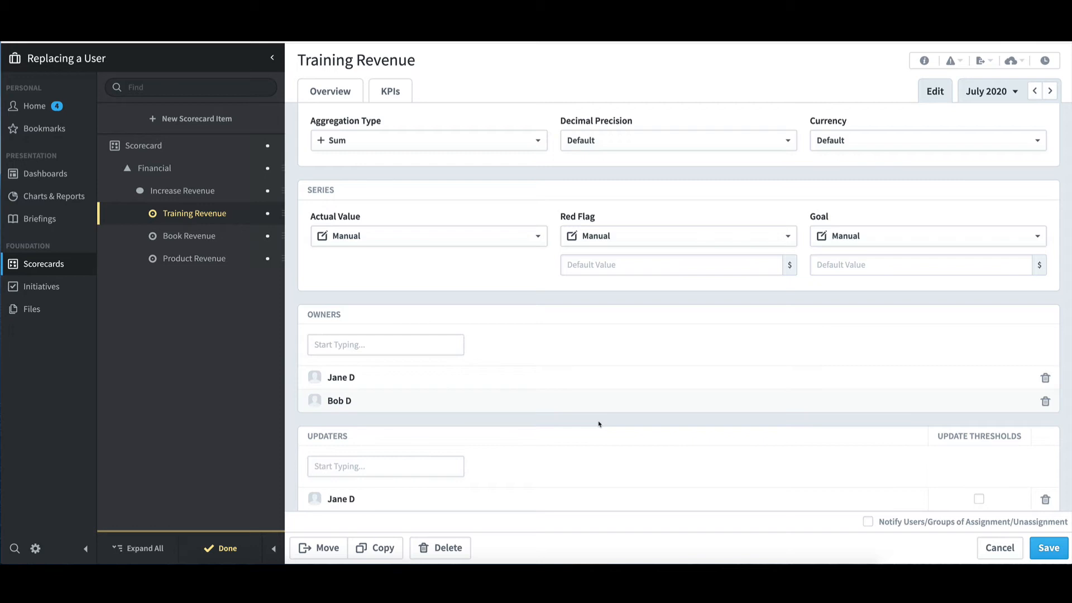
scroll(597, 423, down, 1)
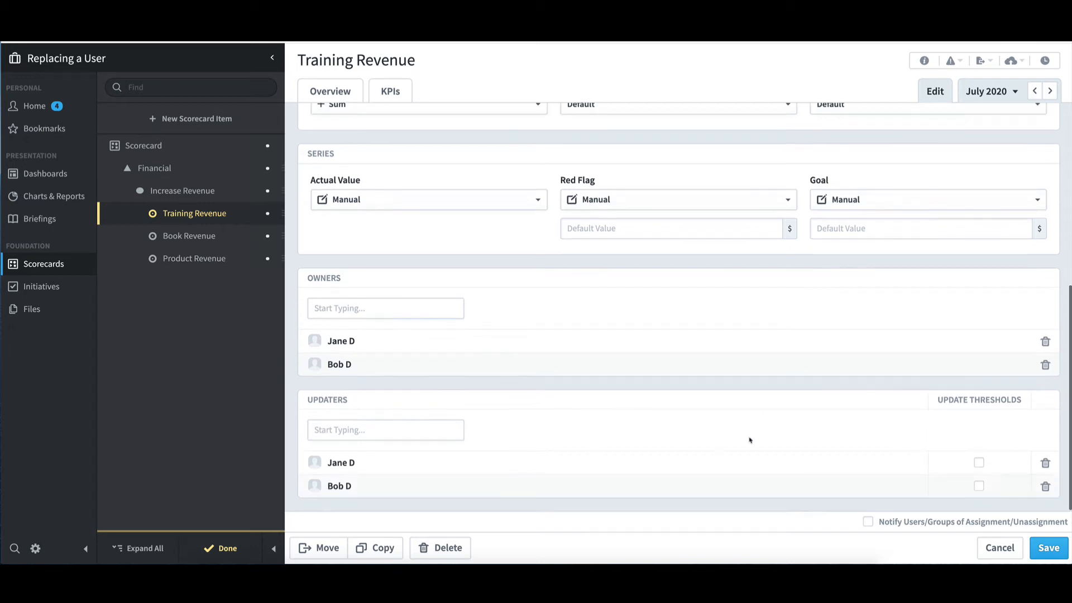
click(1051, 547)
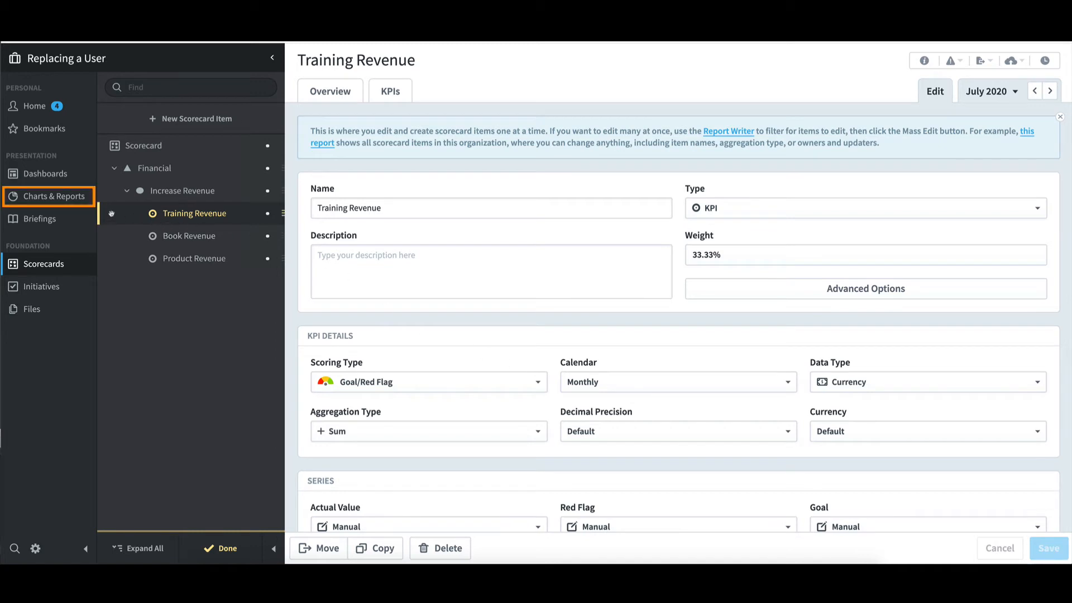
Step: Create a Report Writer report that includes the Owners column alongside Name
click(85, 203)
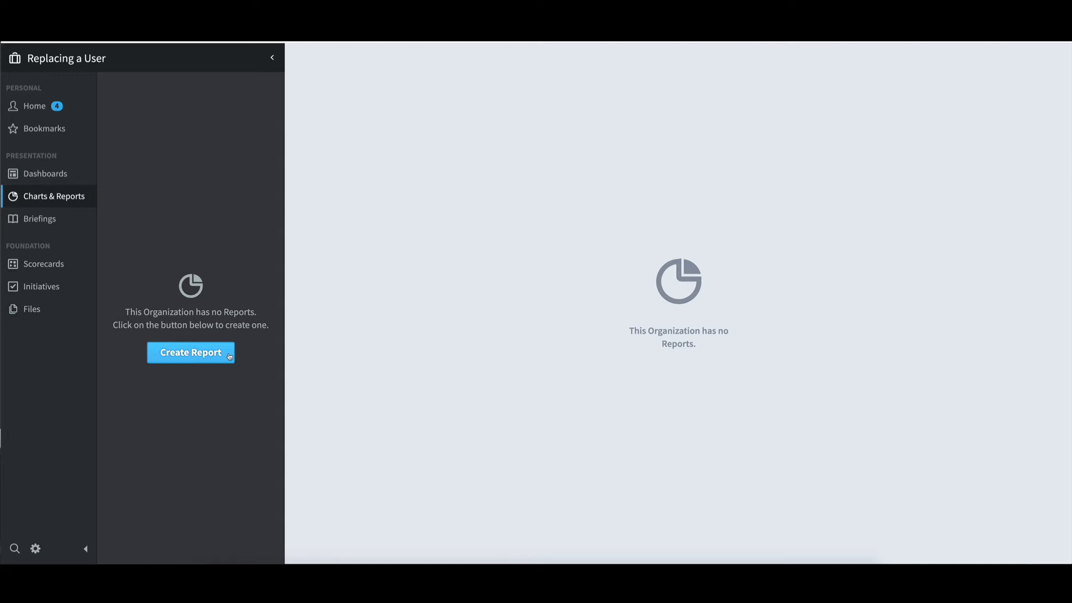
click(229, 356)
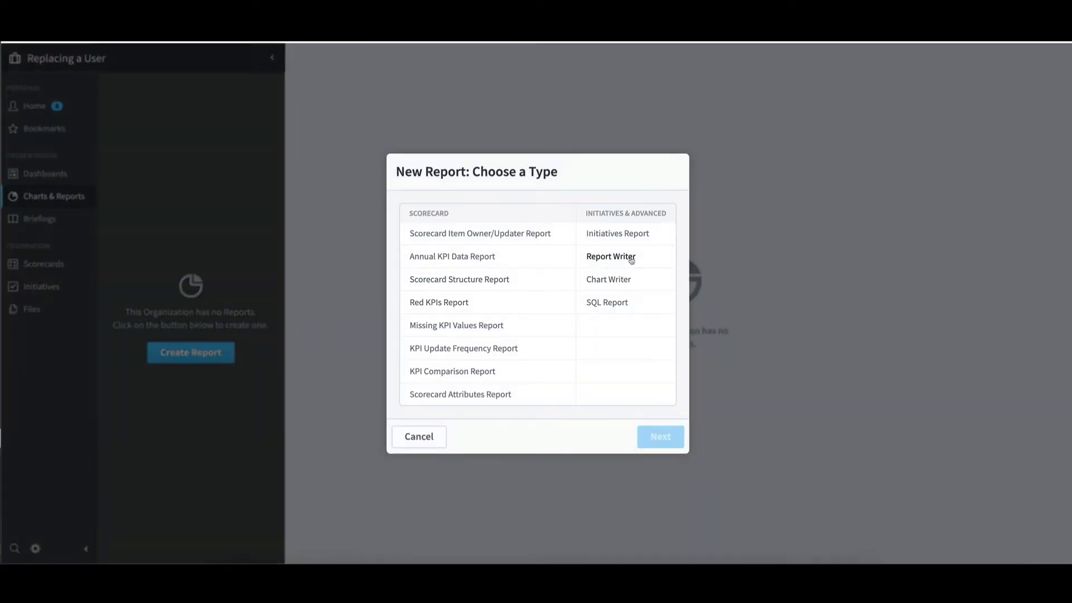
click(633, 258)
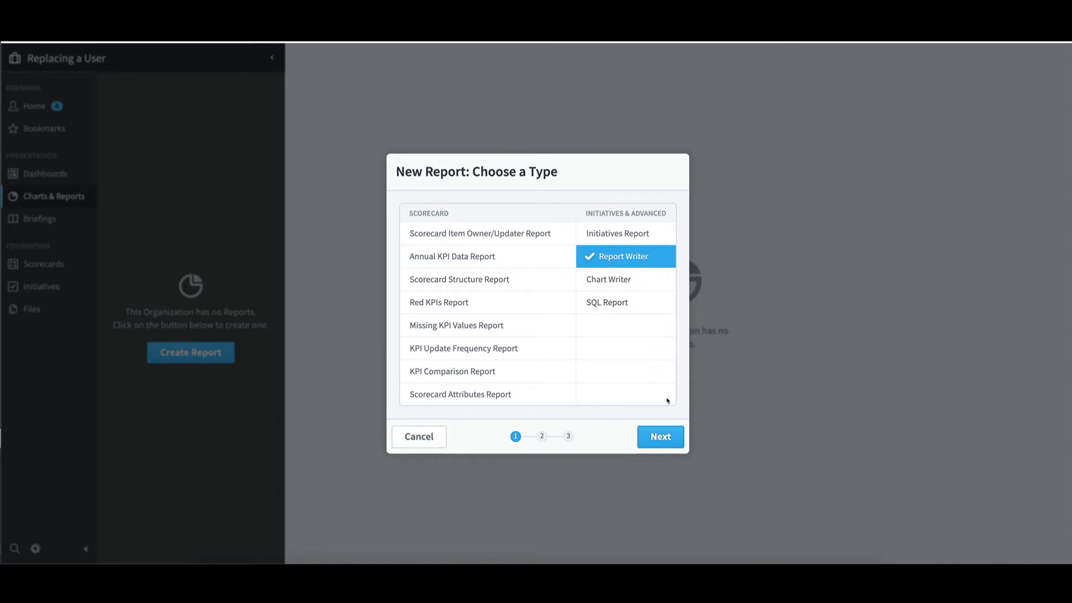
click(660, 436)
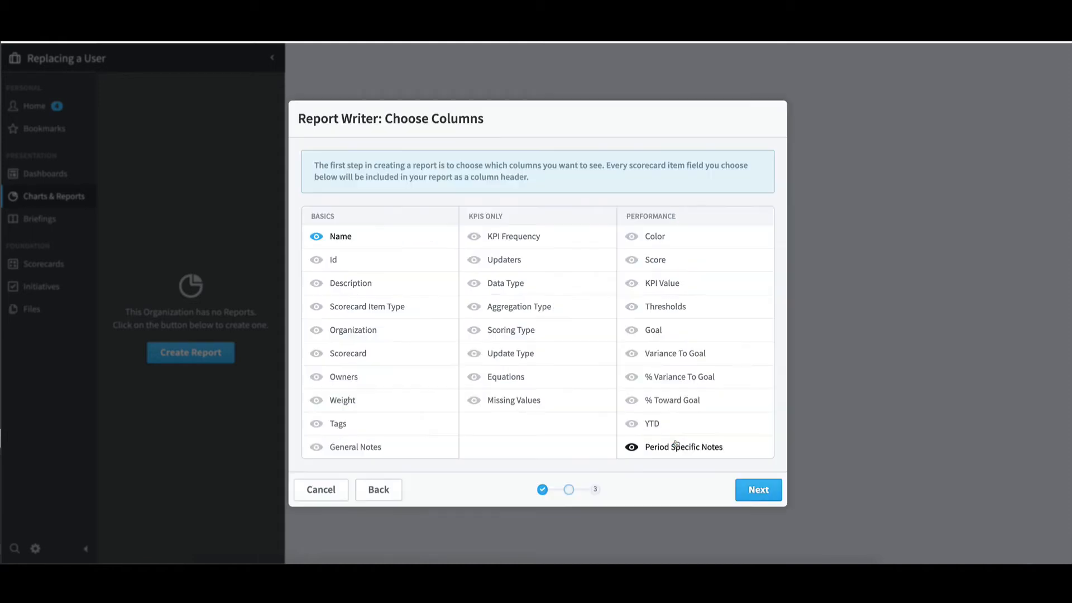
click(363, 378)
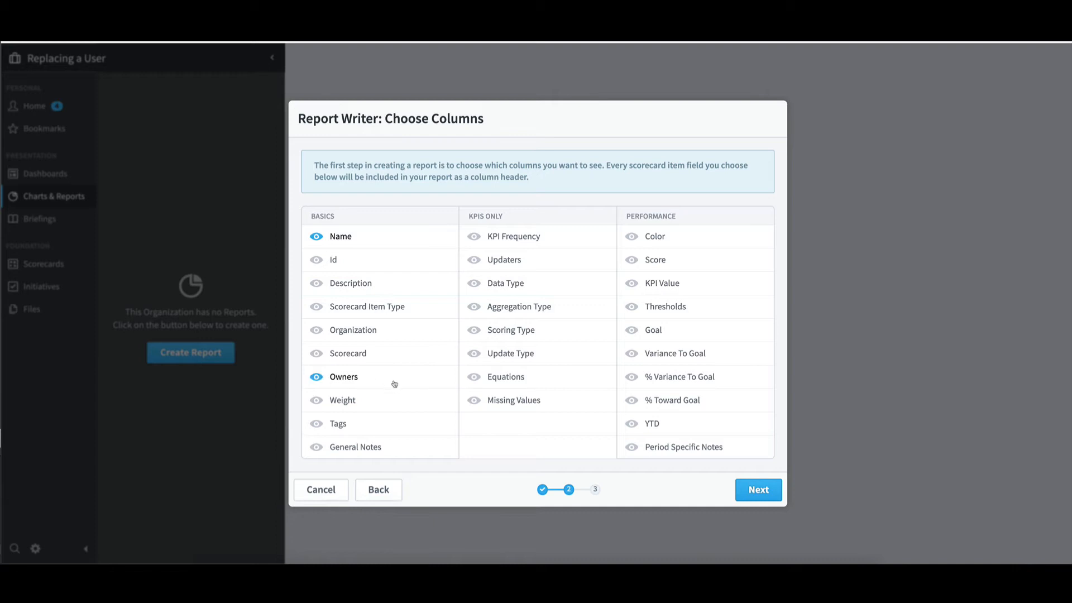
click(759, 490)
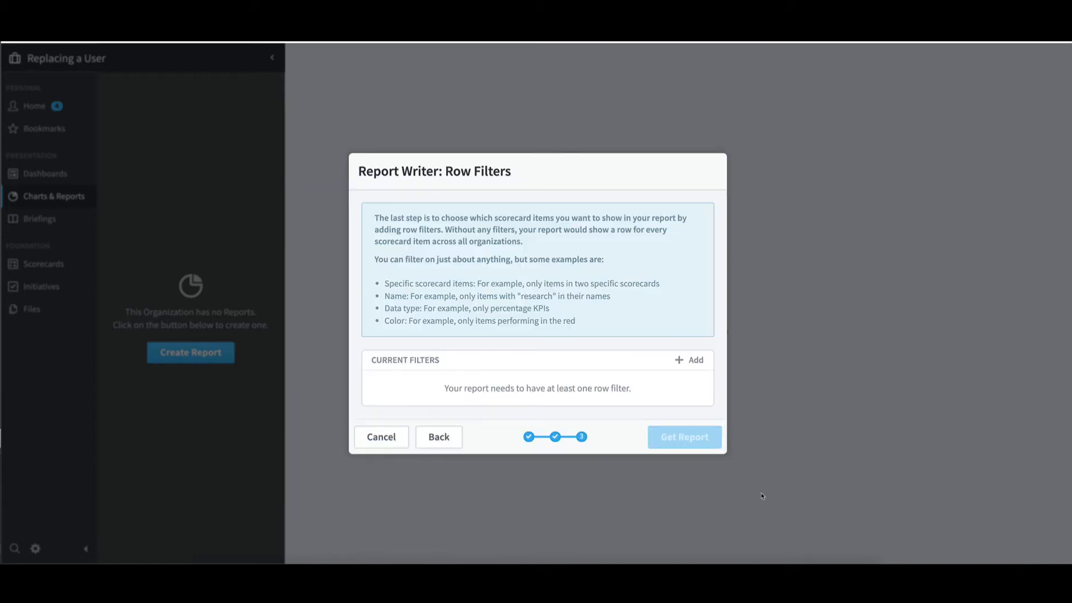
Step: Add a row filter on Owners that contains any of the departing user, and generate the report
click(697, 364)
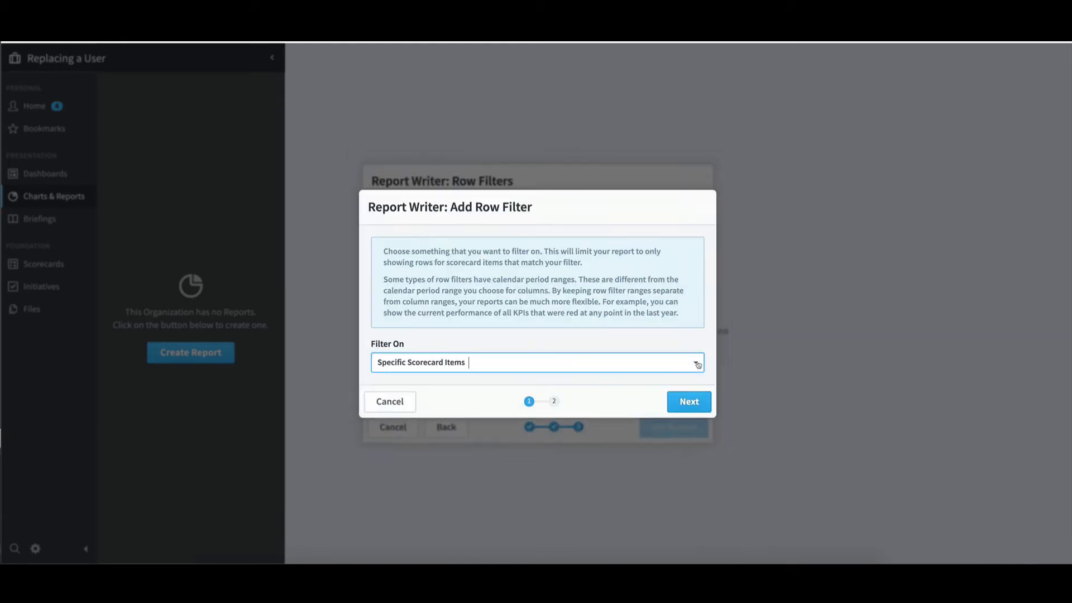
click(644, 366)
scroll(581, 450, up, 3)
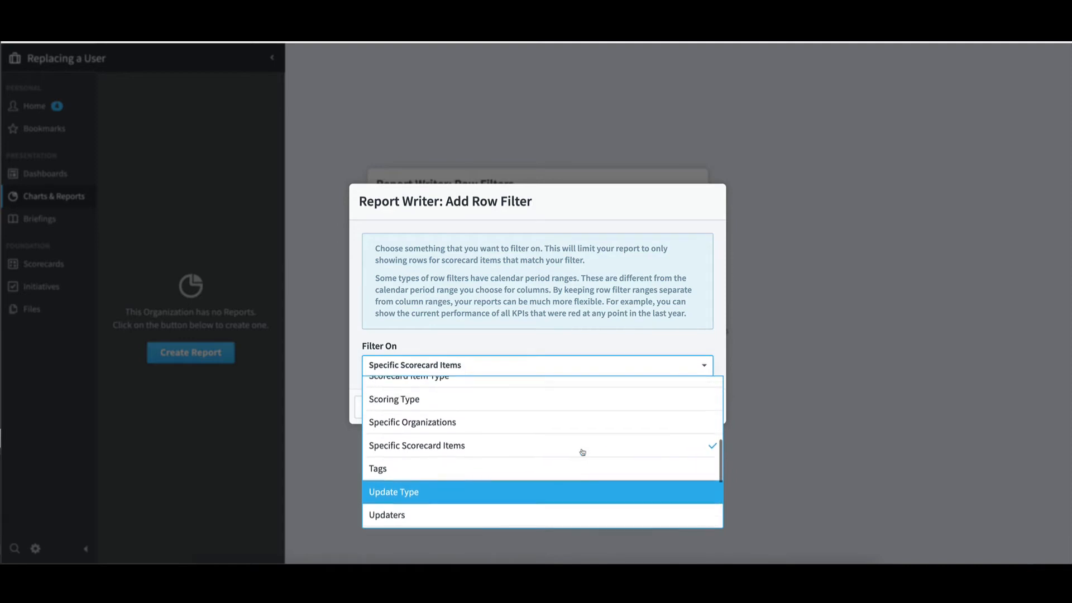
click(575, 429)
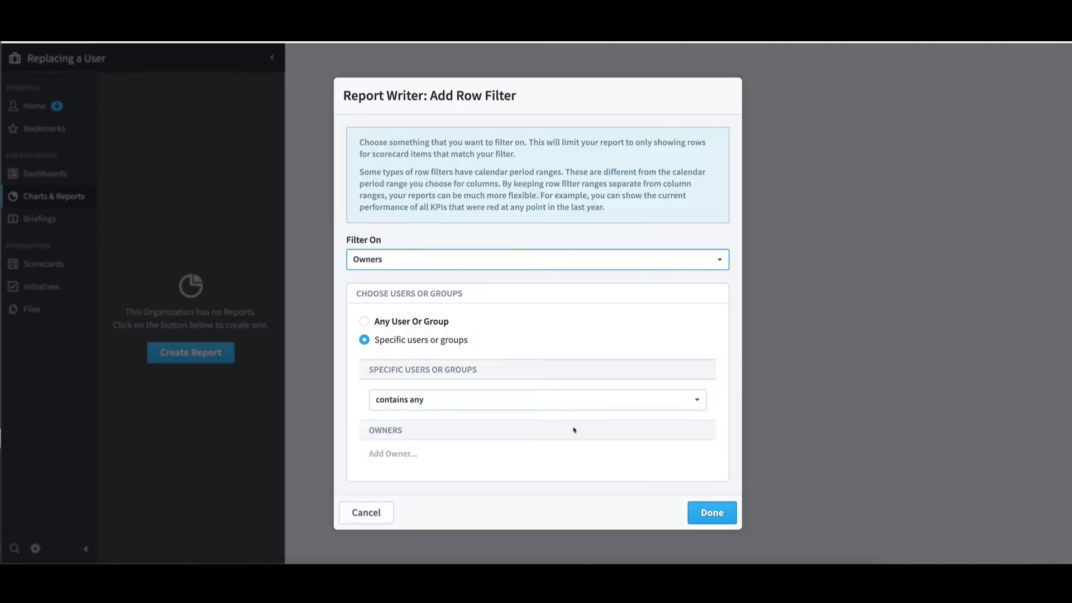
click(397, 452)
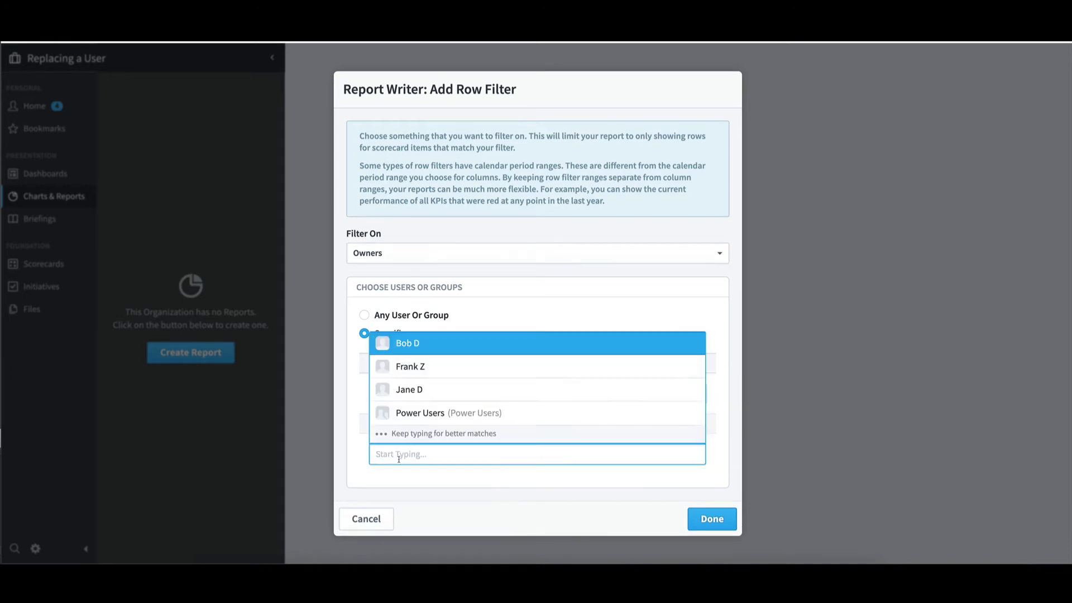
click(418, 347)
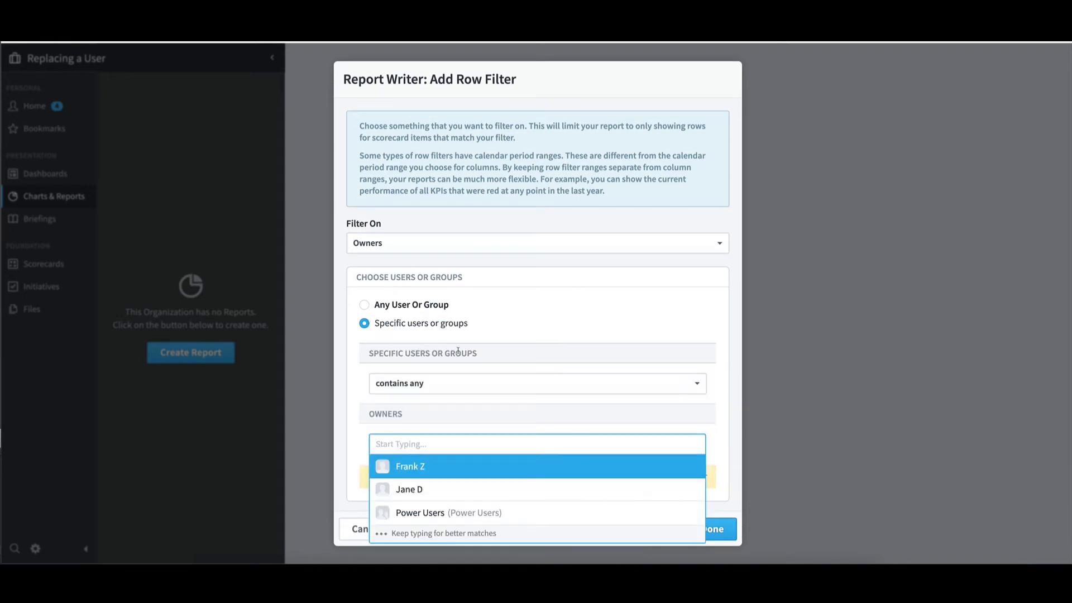
click(708, 341)
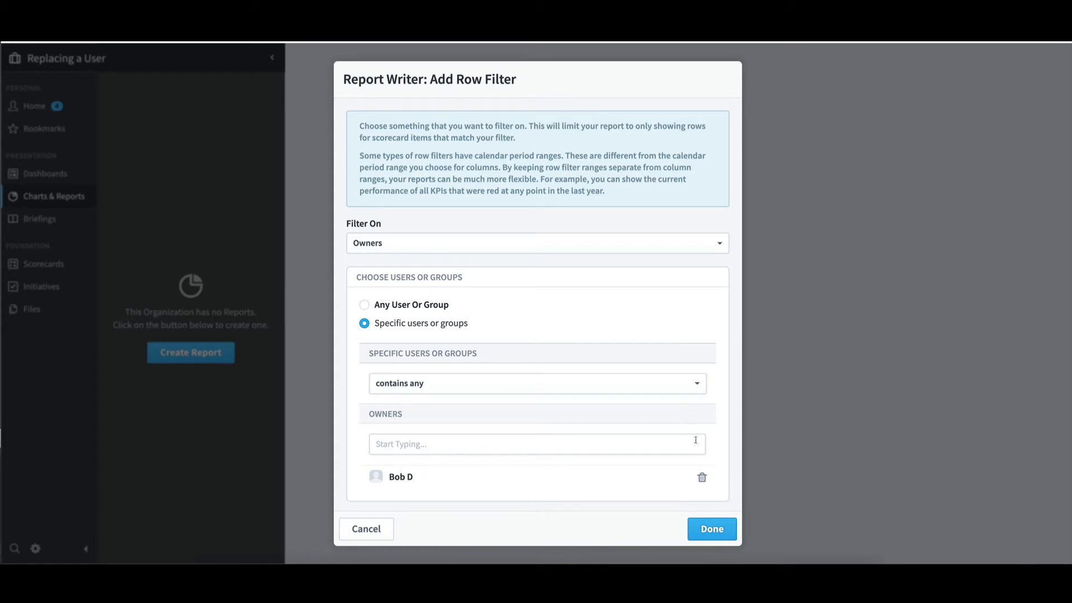
click(715, 528)
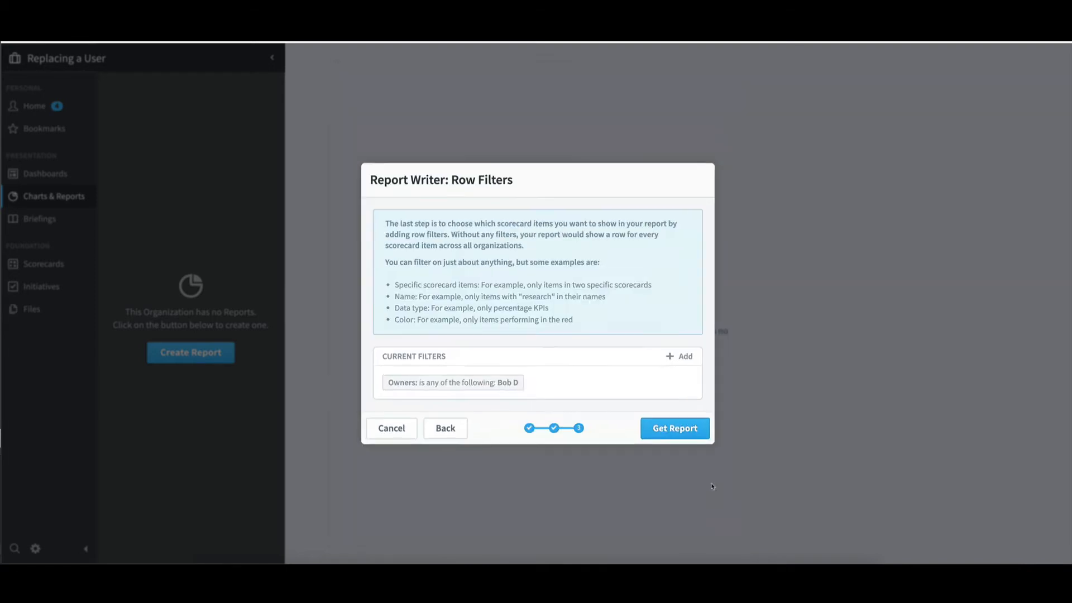
click(705, 445)
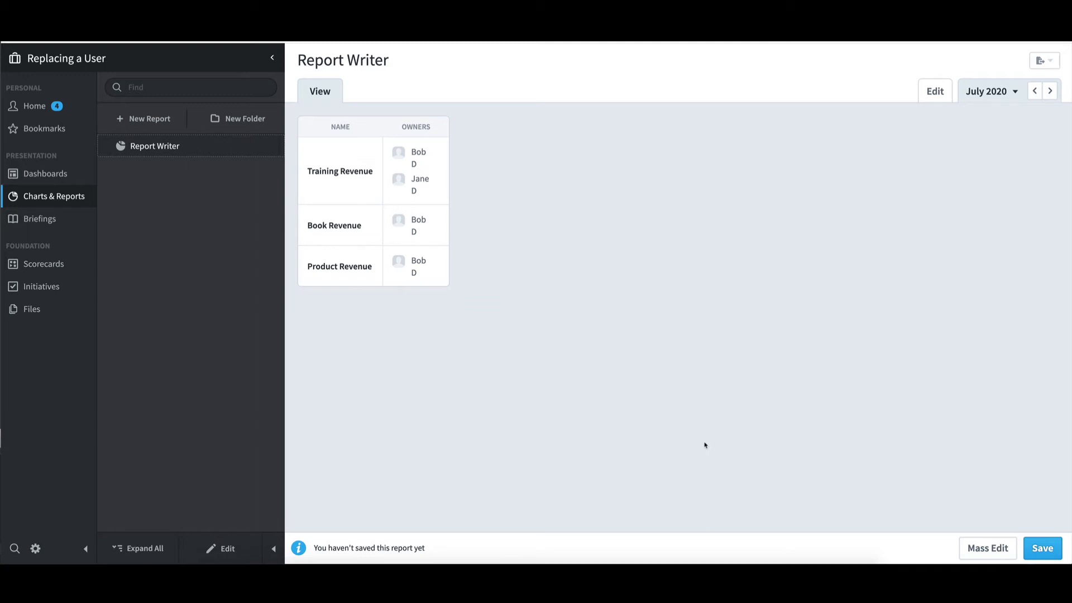
Step: Save the generated report under the name KPIs Owned
click(1042, 548)
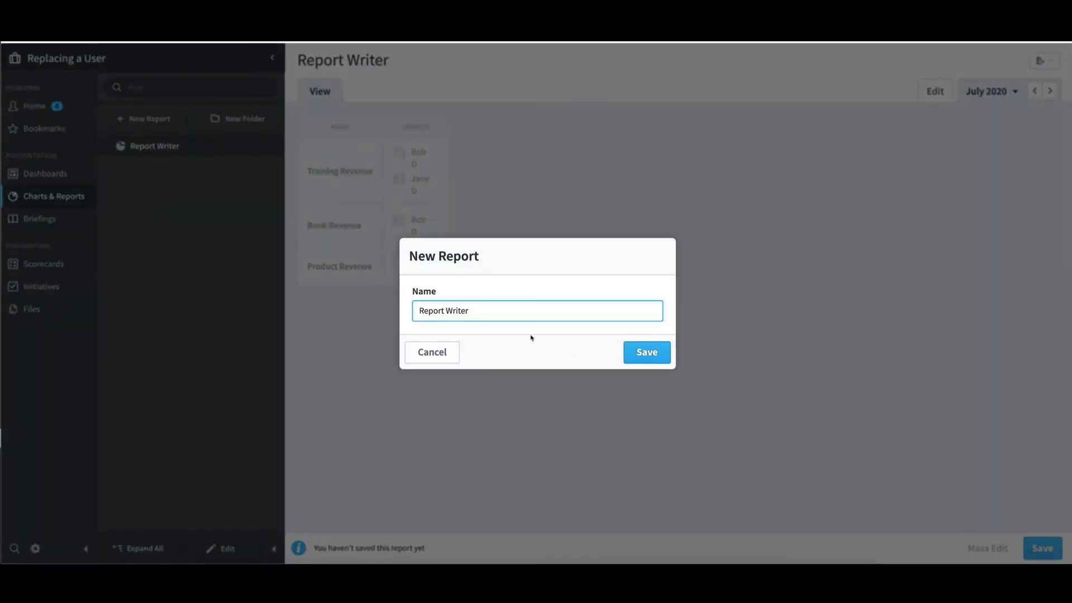
drag(469, 310, 387, 305)
text(KPIs Owned)
click(645, 353)
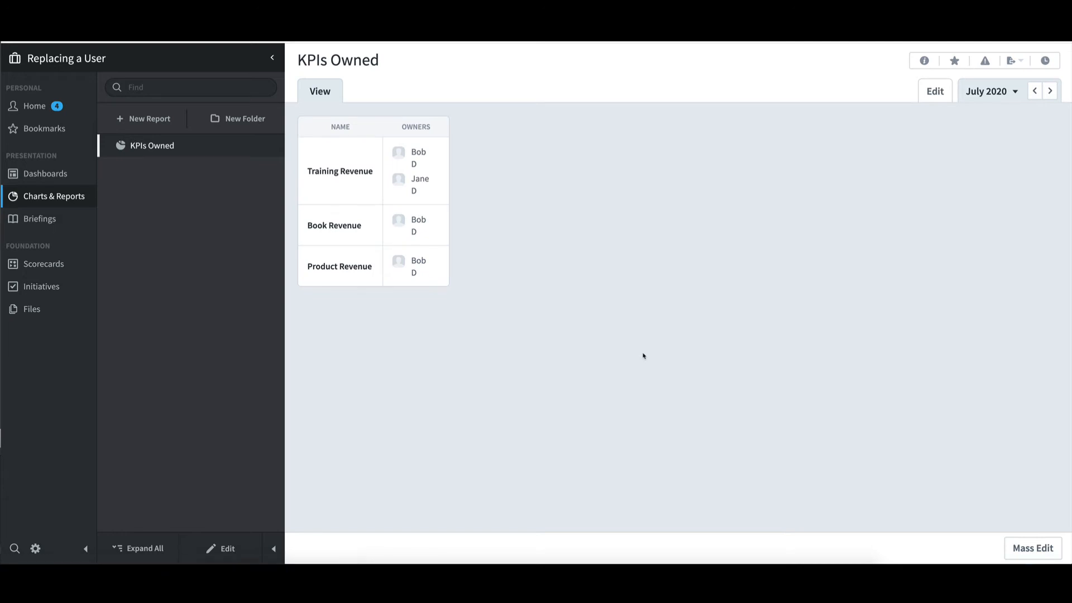
Step: Mass edit all KPIs in the KPIs Owned report to add the new user as an owner, save, and refresh the report
click(1042, 550)
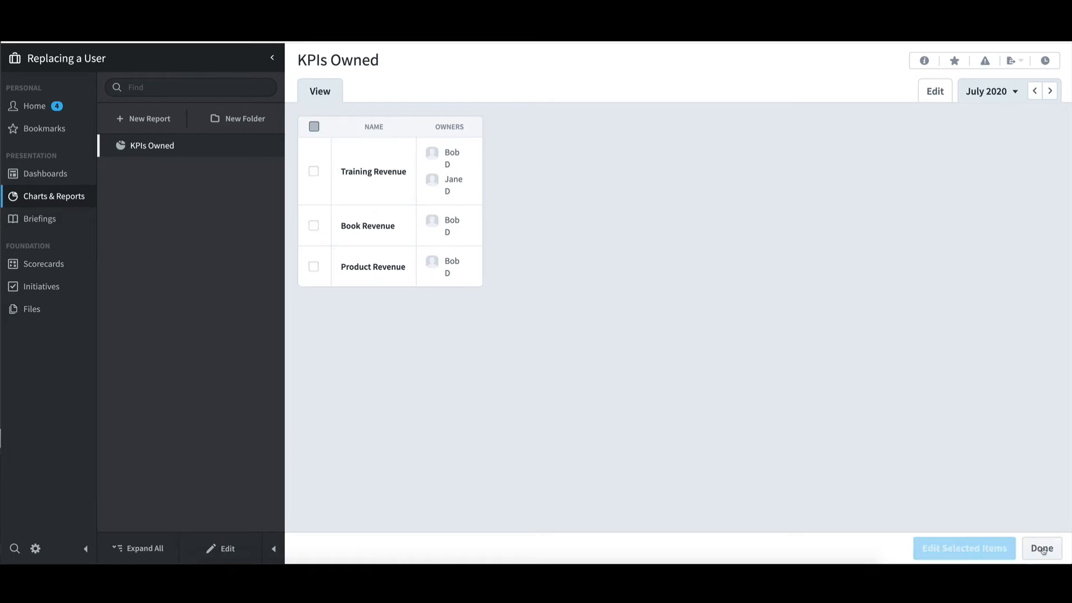
click(315, 126)
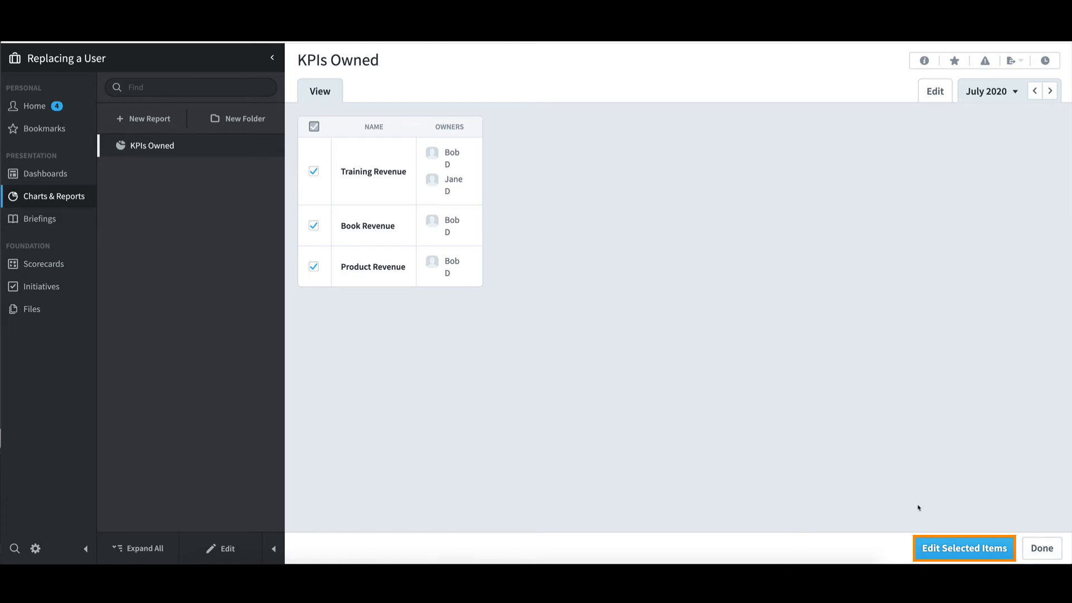
click(943, 546)
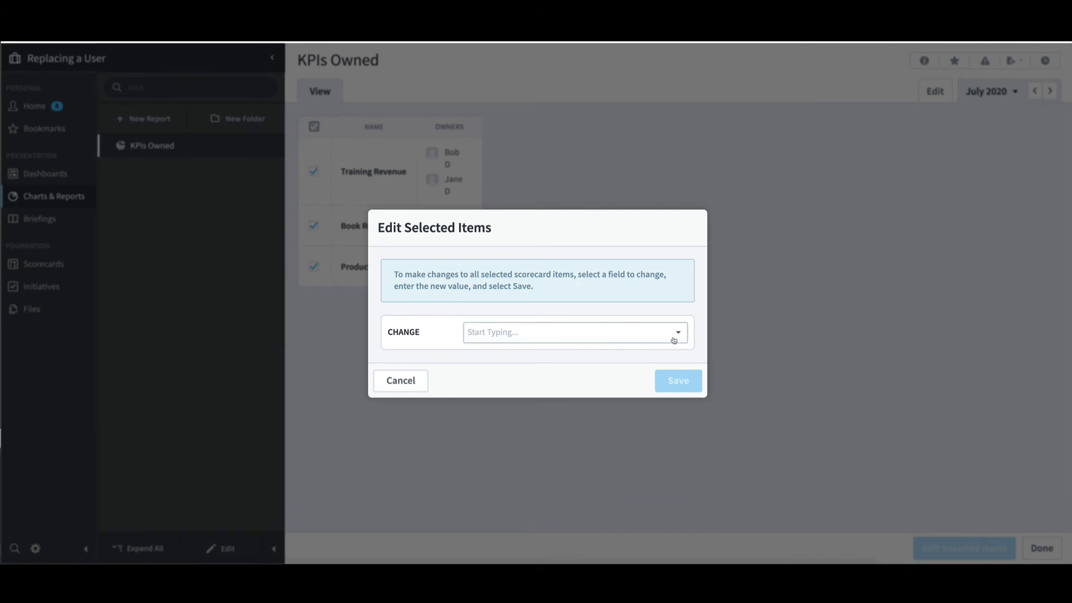
click(674, 341)
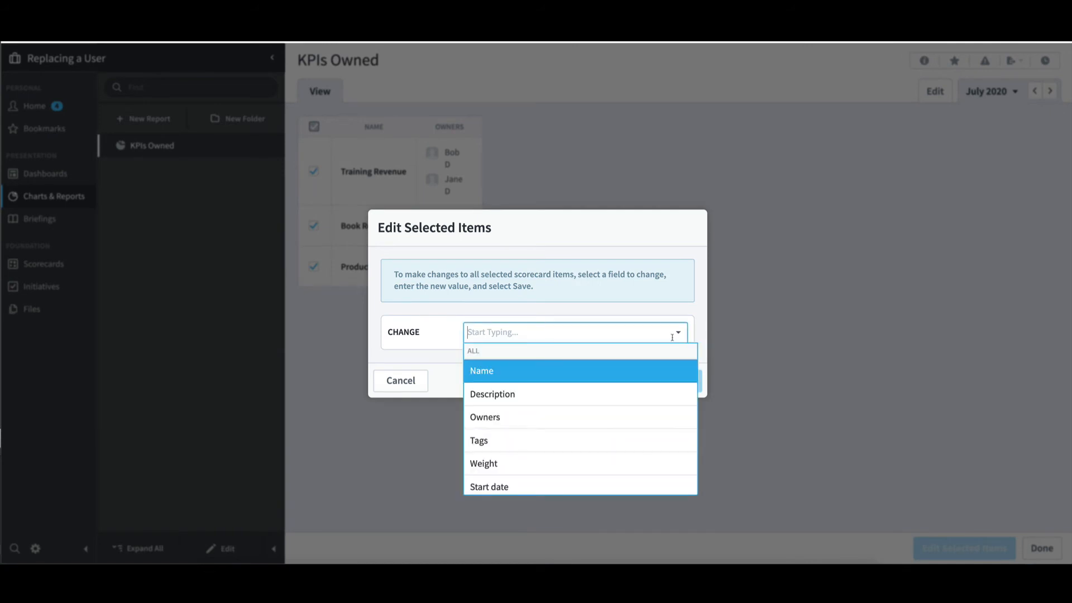
click(609, 414)
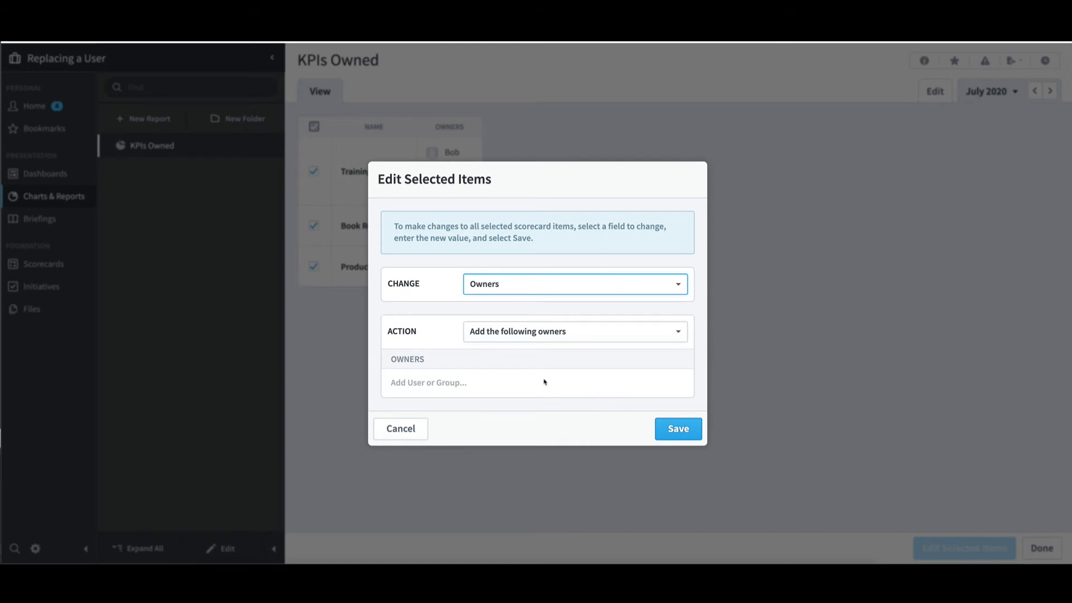
click(524, 383)
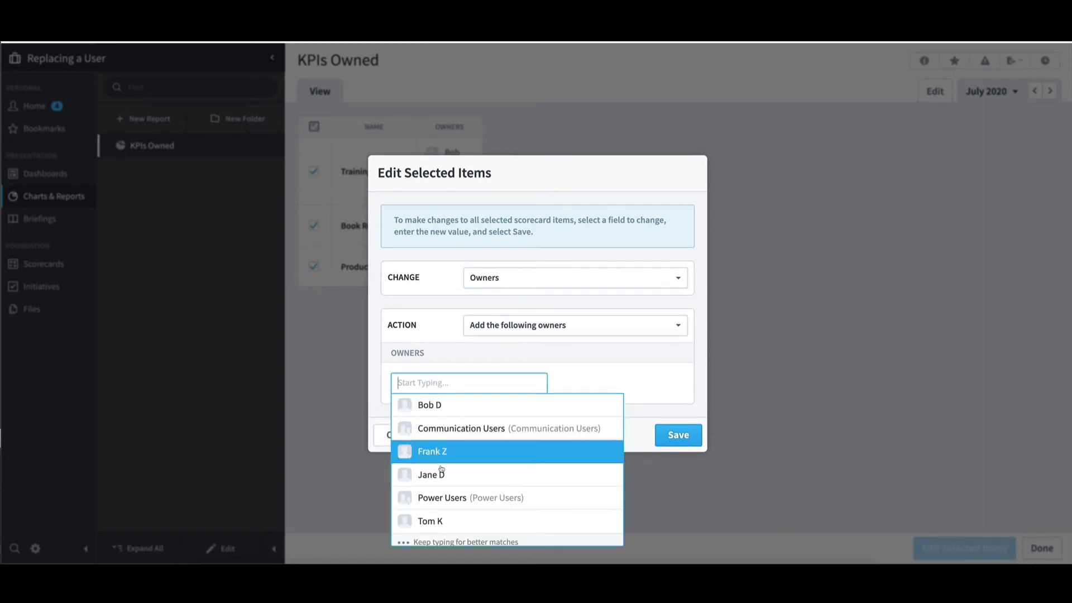
click(440, 471)
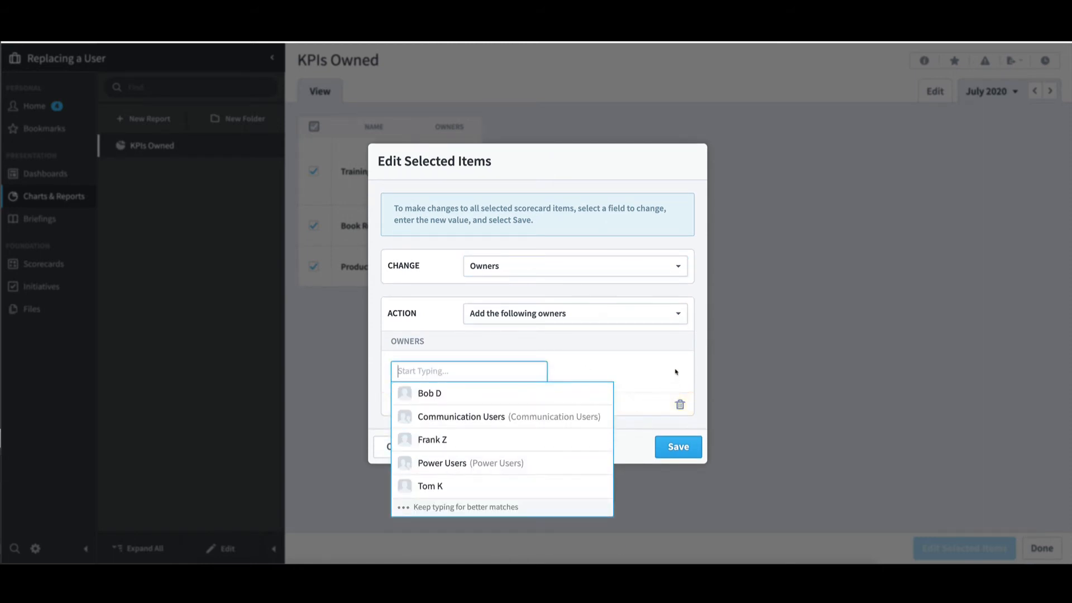
click(676, 371)
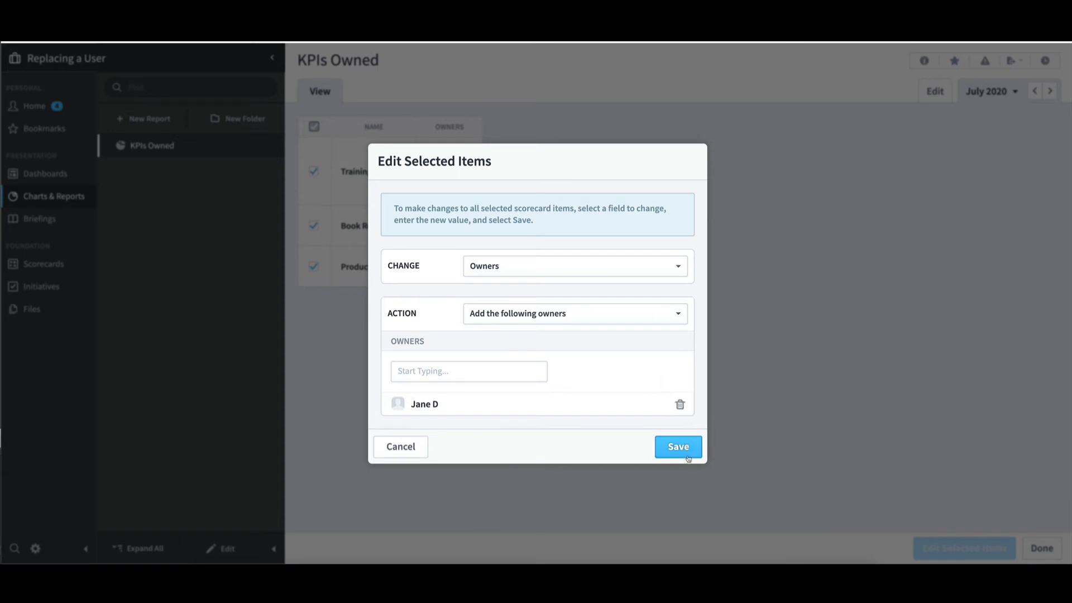
click(678, 446)
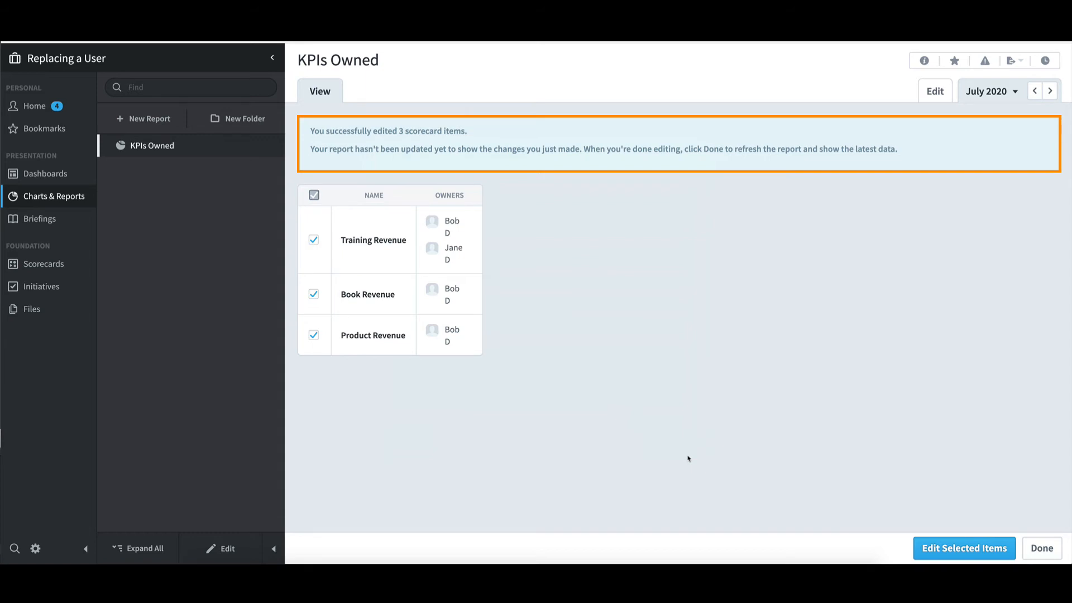
click(1048, 550)
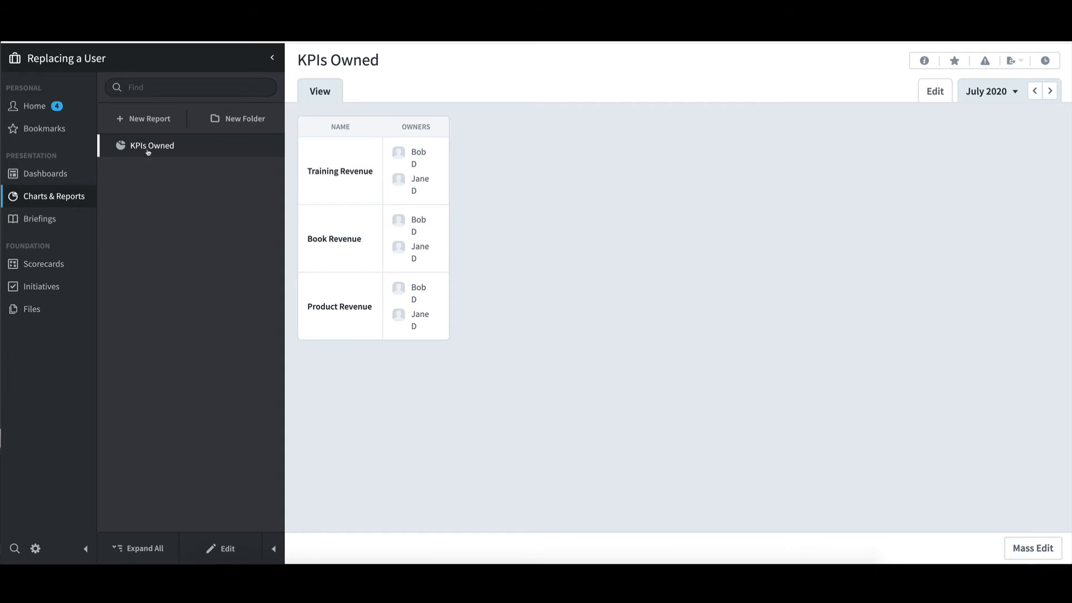
Step: Create another Report Writer report that includes the Updaters column alongside Name
click(159, 120)
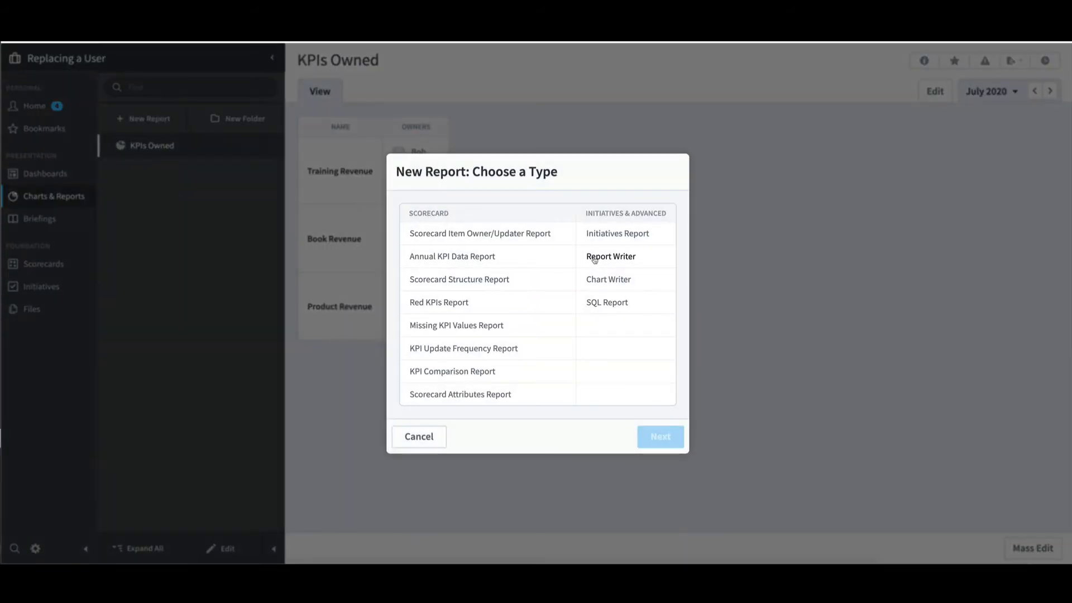
click(594, 258)
click(656, 437)
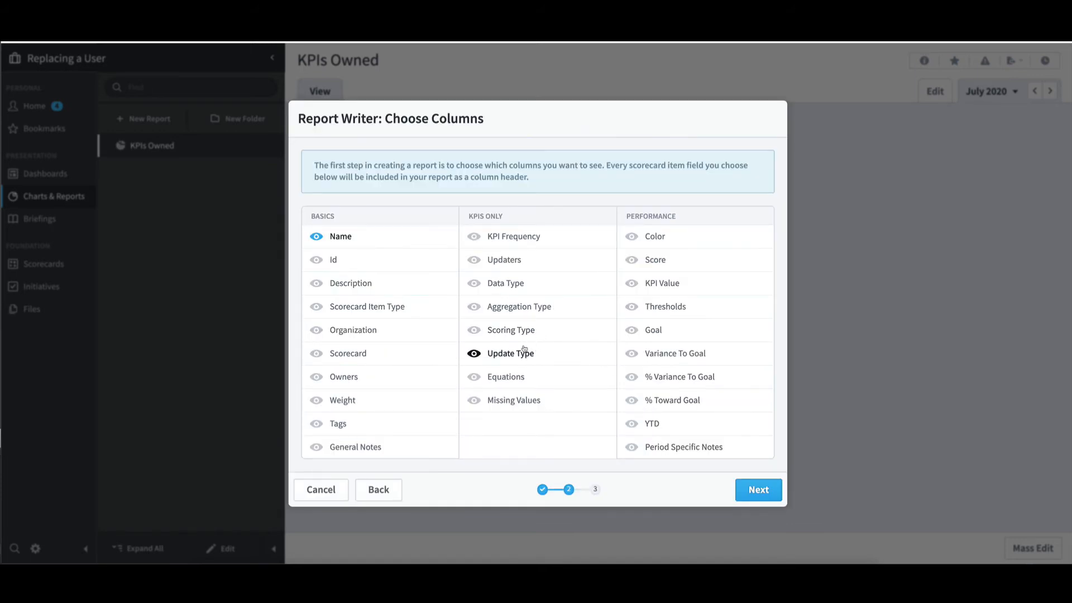
click(531, 260)
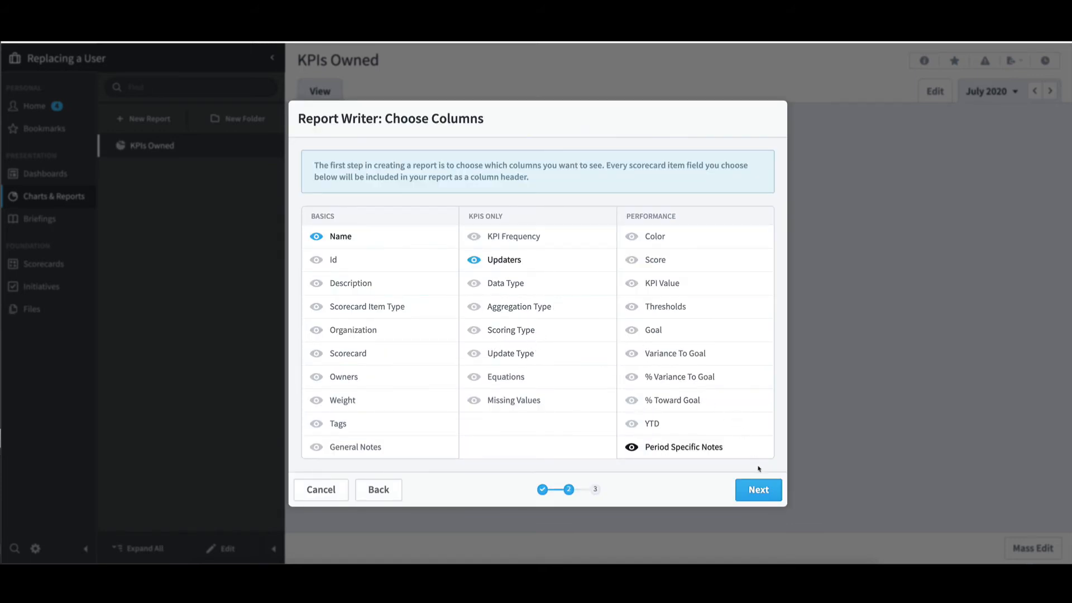
click(759, 490)
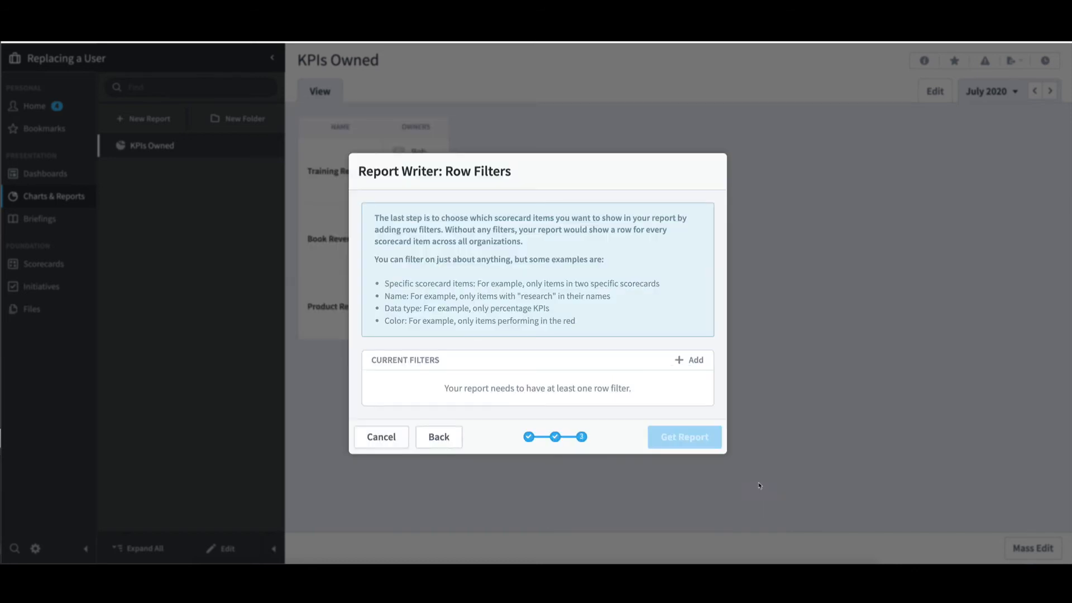
Step: Add a row filter on Updaters that contains any of the departing user, and generate the report
click(697, 363)
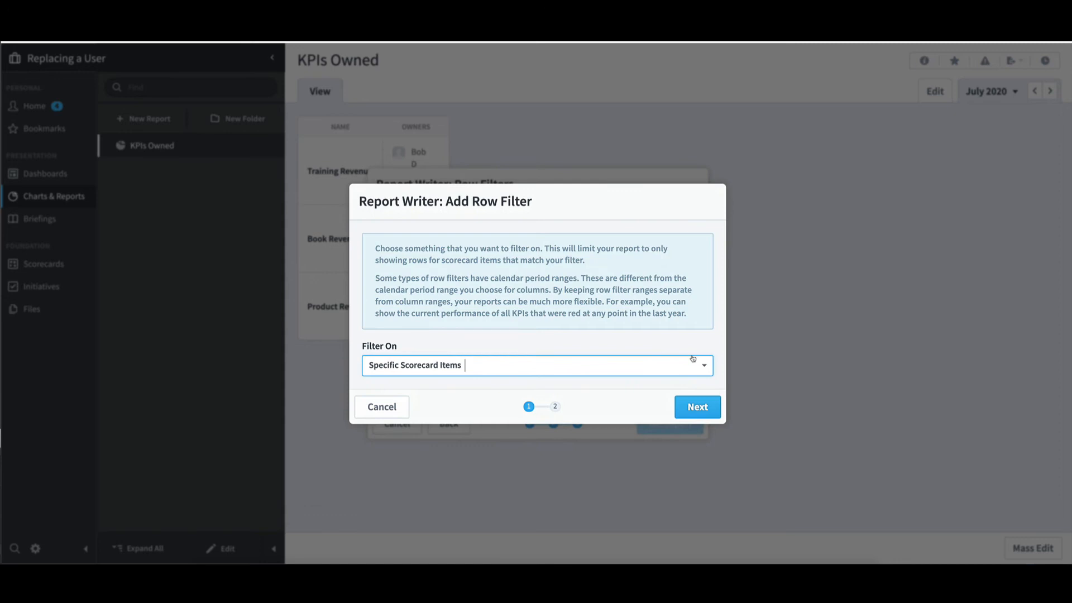
click(638, 364)
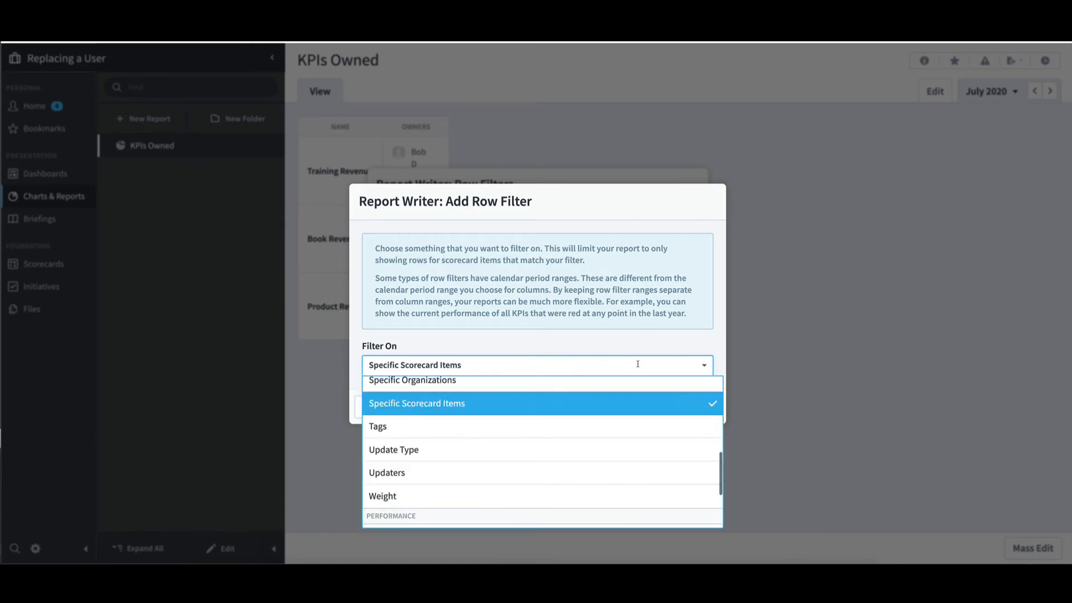
click(556, 483)
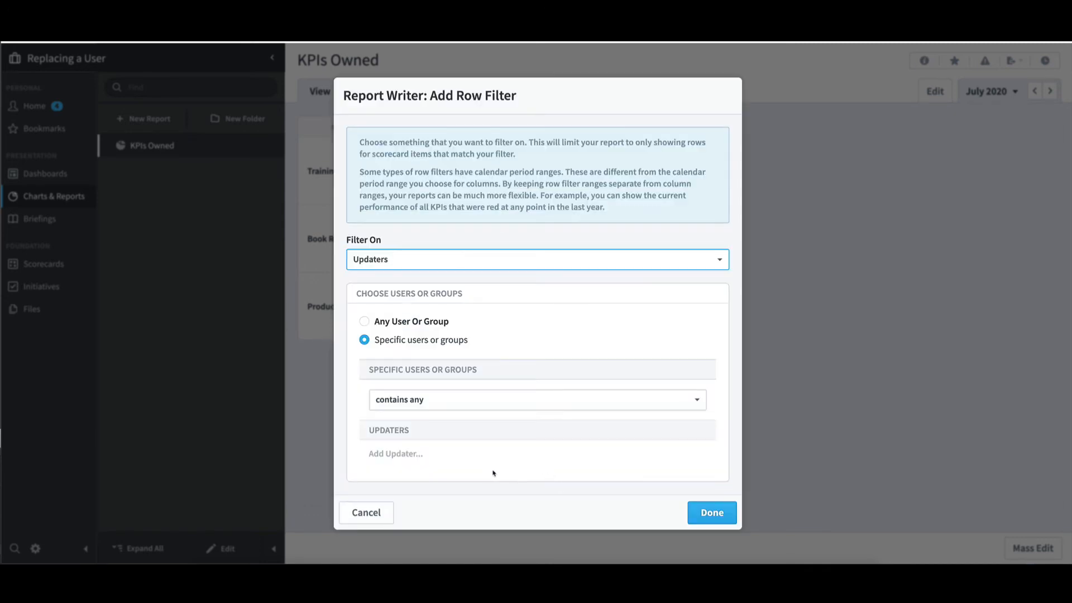
click(466, 457)
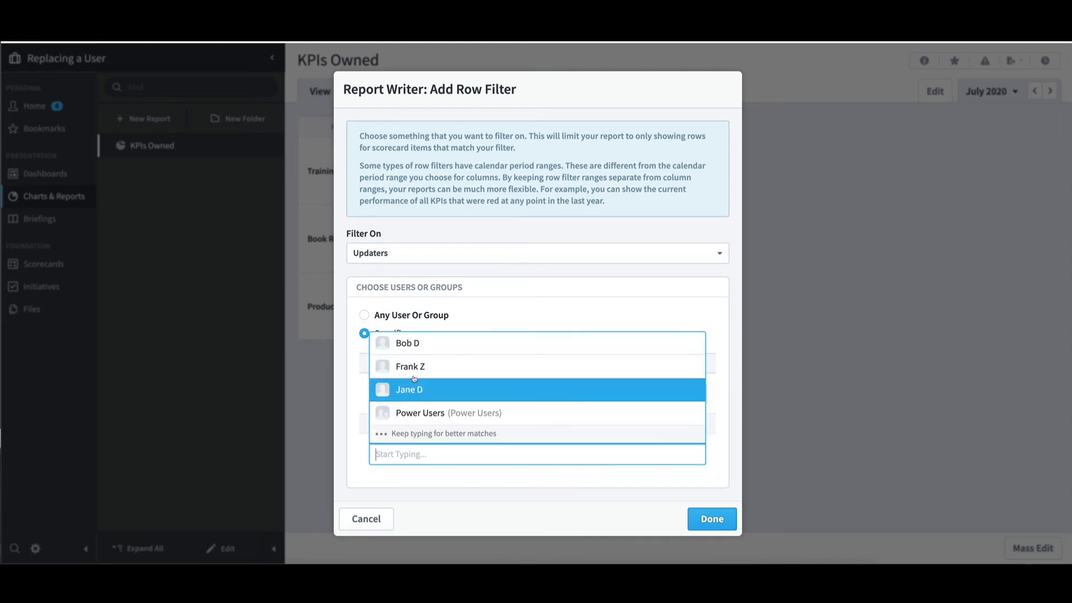
click(407, 345)
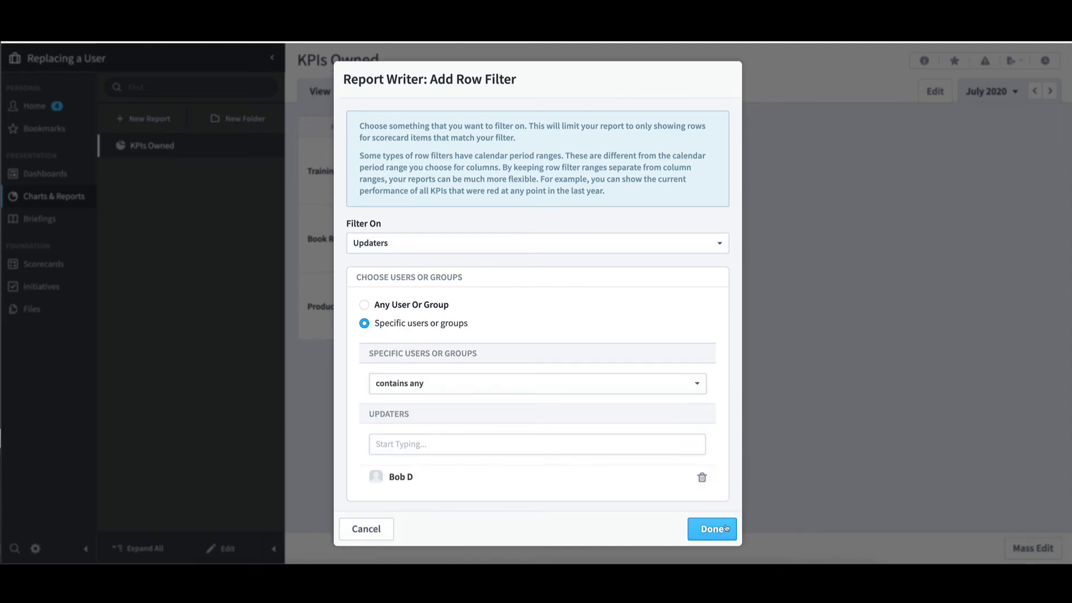
click(712, 528)
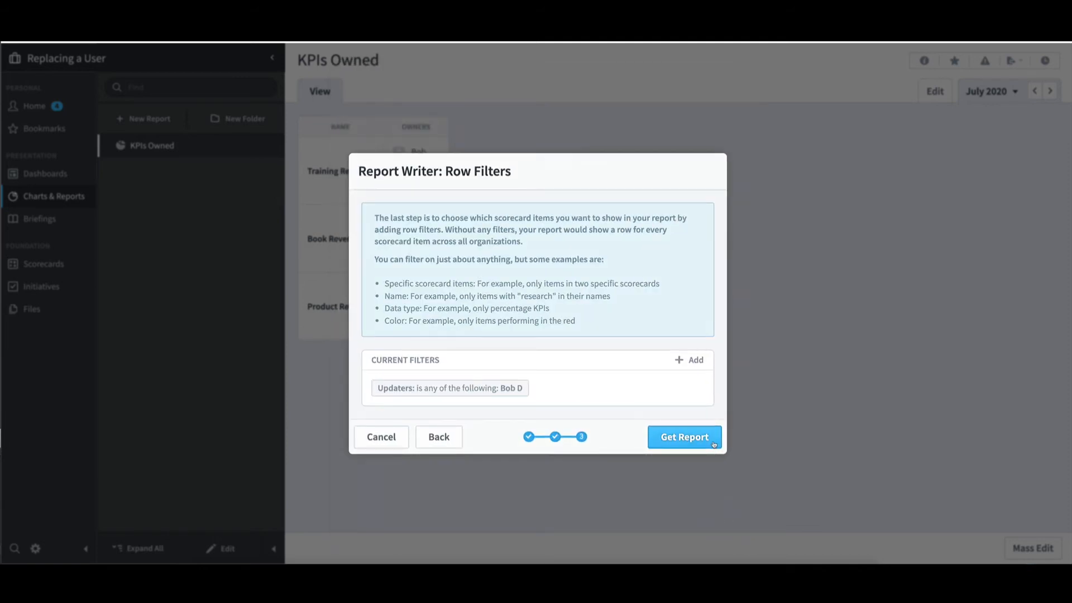
click(713, 444)
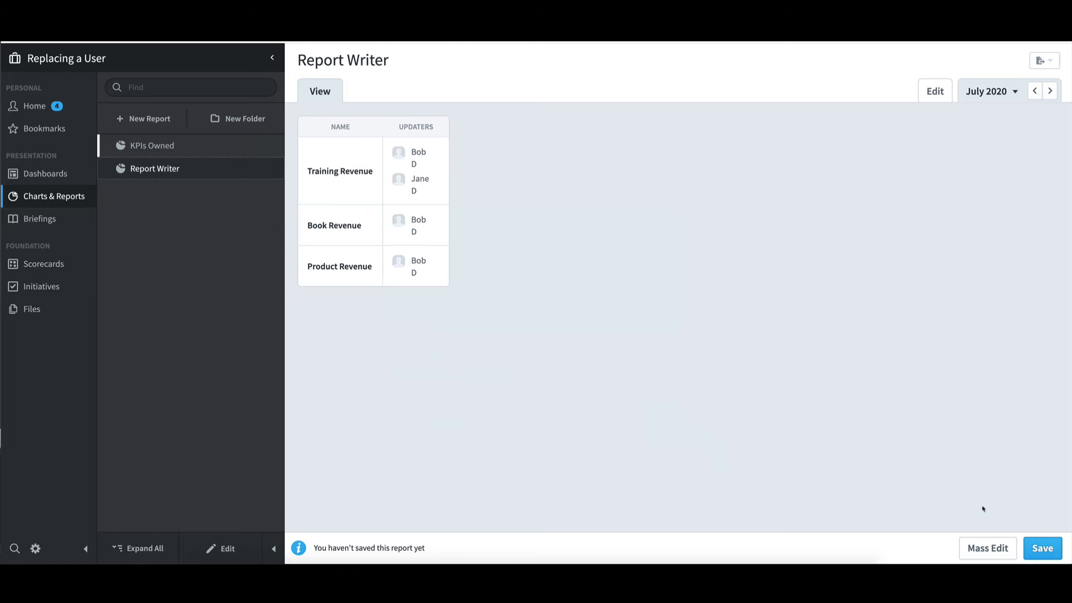
Step: Save the updaters report under the name KPIs Updated
click(1038, 549)
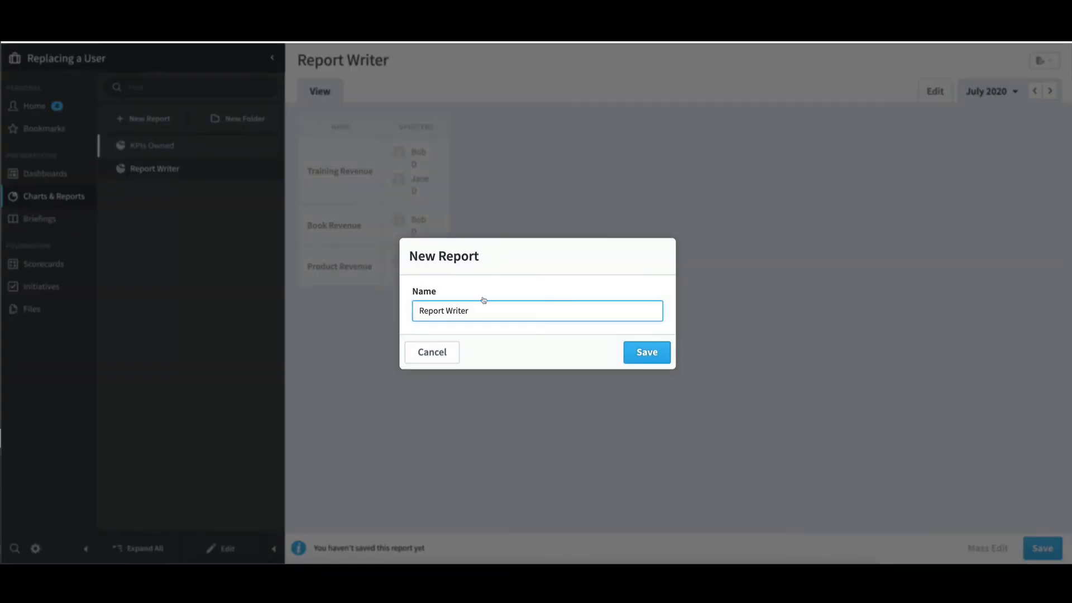
drag(482, 311, 372, 306)
text(KPIs Updated)
click(666, 360)
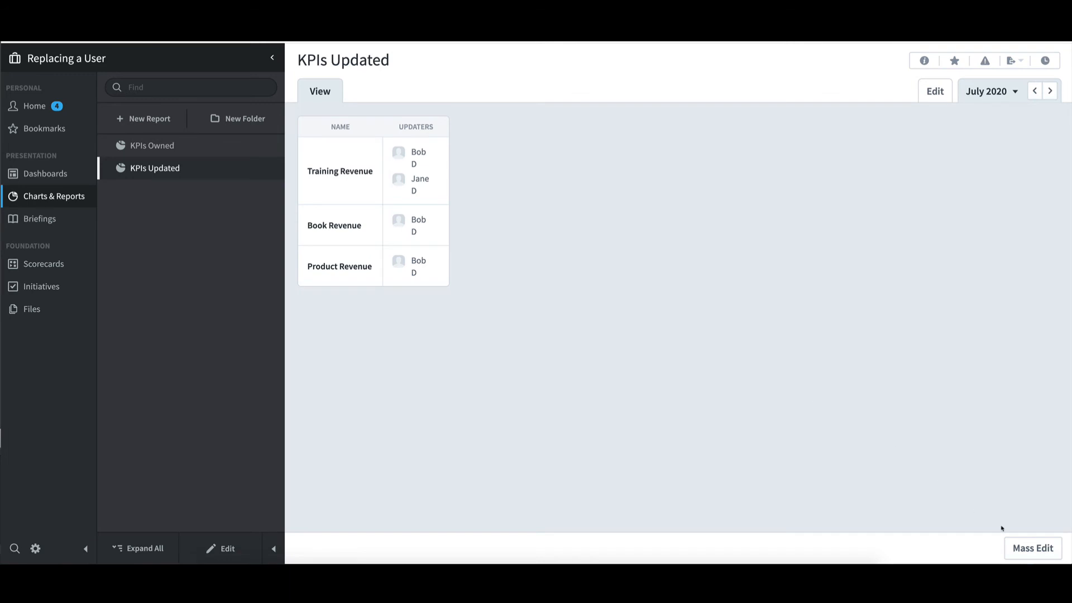
Step: Mass edit all KPIs in the KPIs Updated report to add the new user as an updater, save, and refresh the report
click(1018, 548)
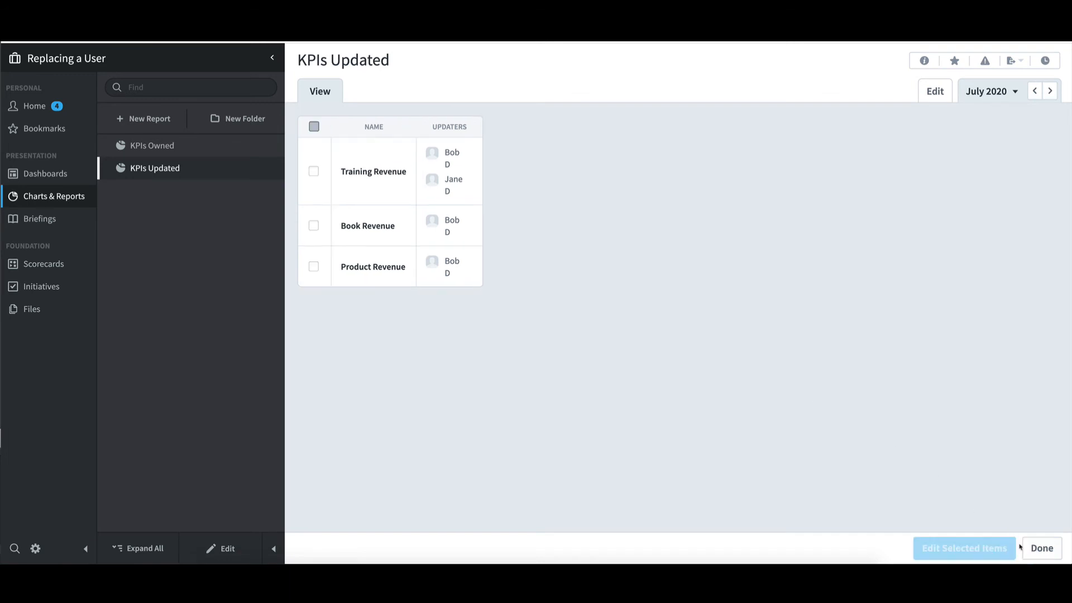
click(314, 126)
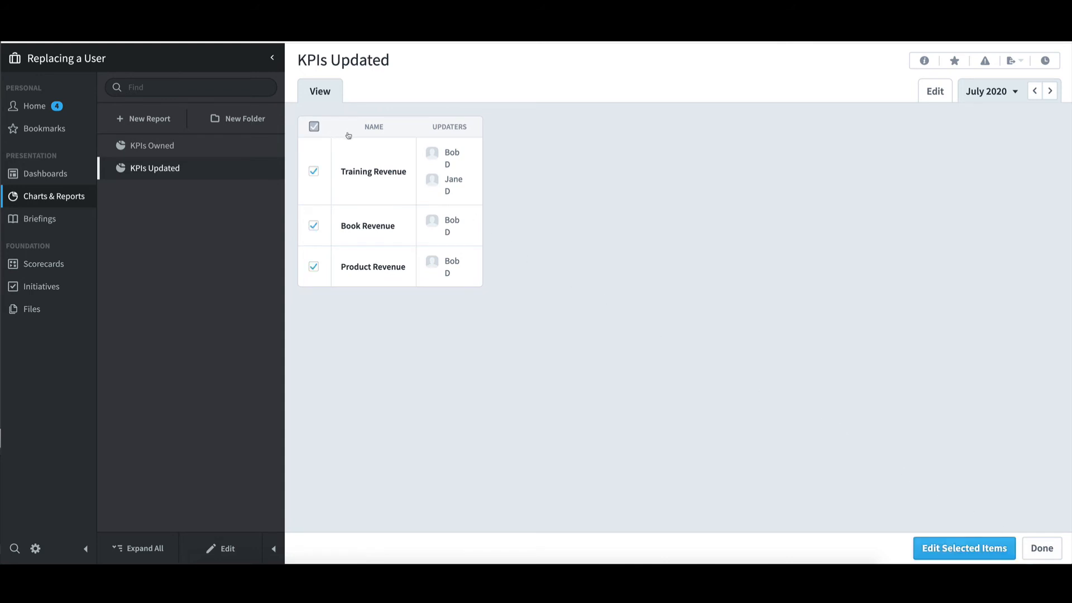
click(985, 556)
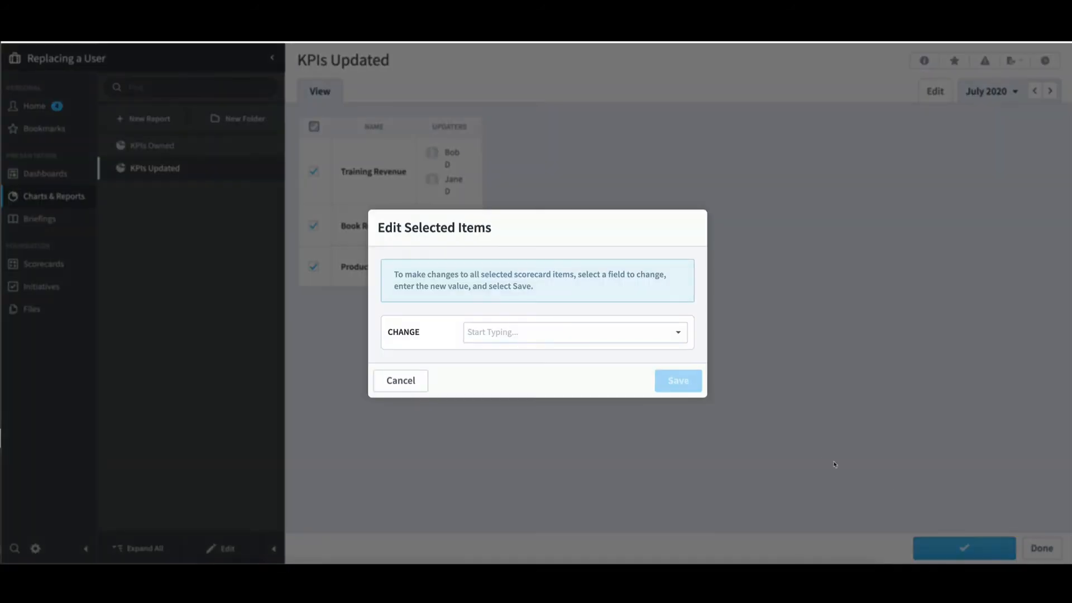
click(678, 332)
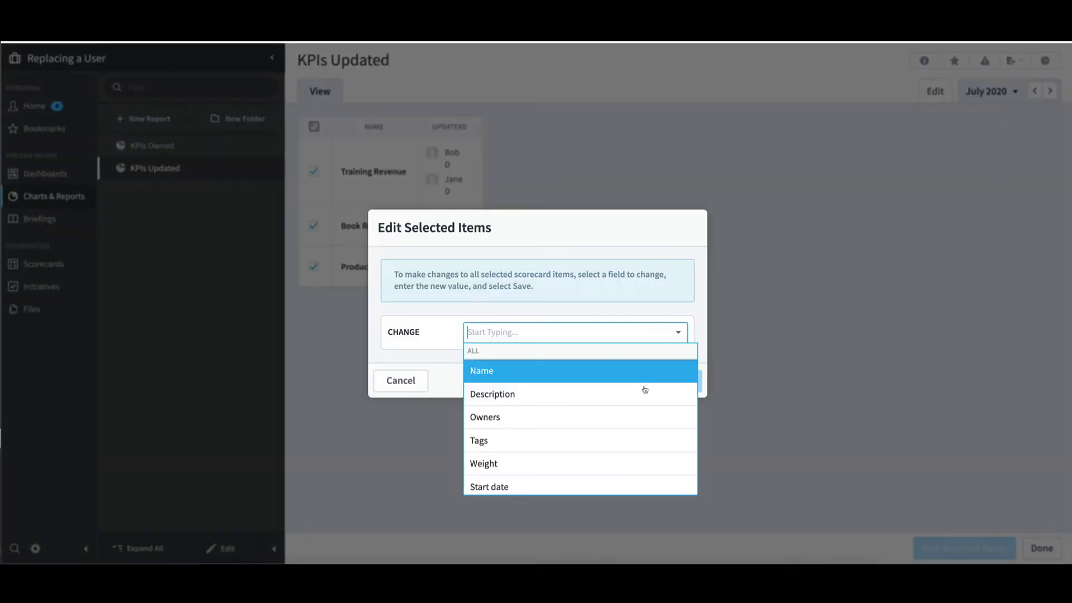
scroll(641, 402, down, 6)
click(600, 419)
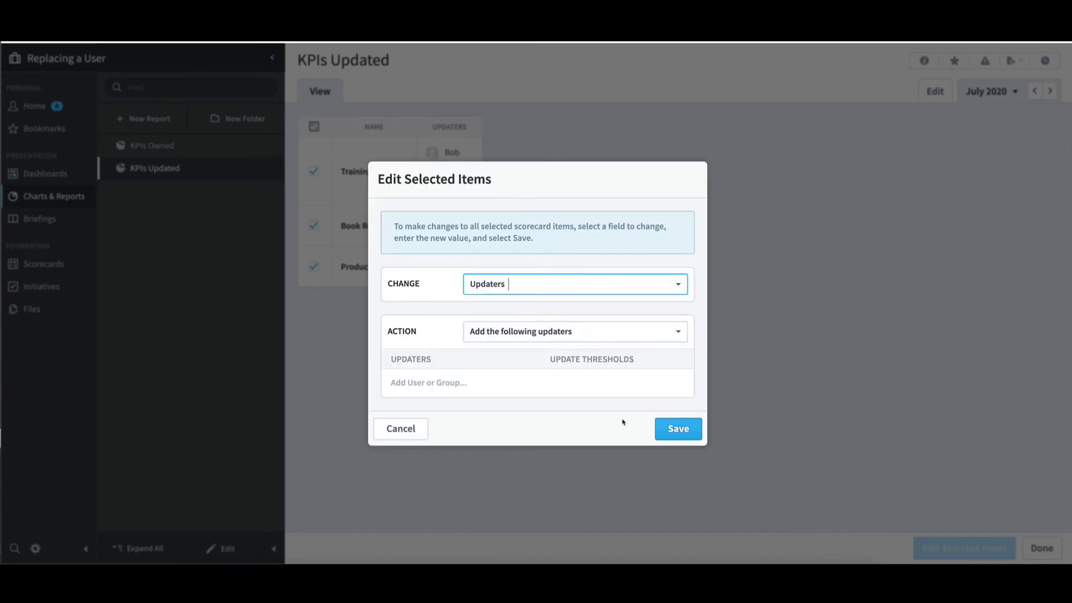
click(579, 387)
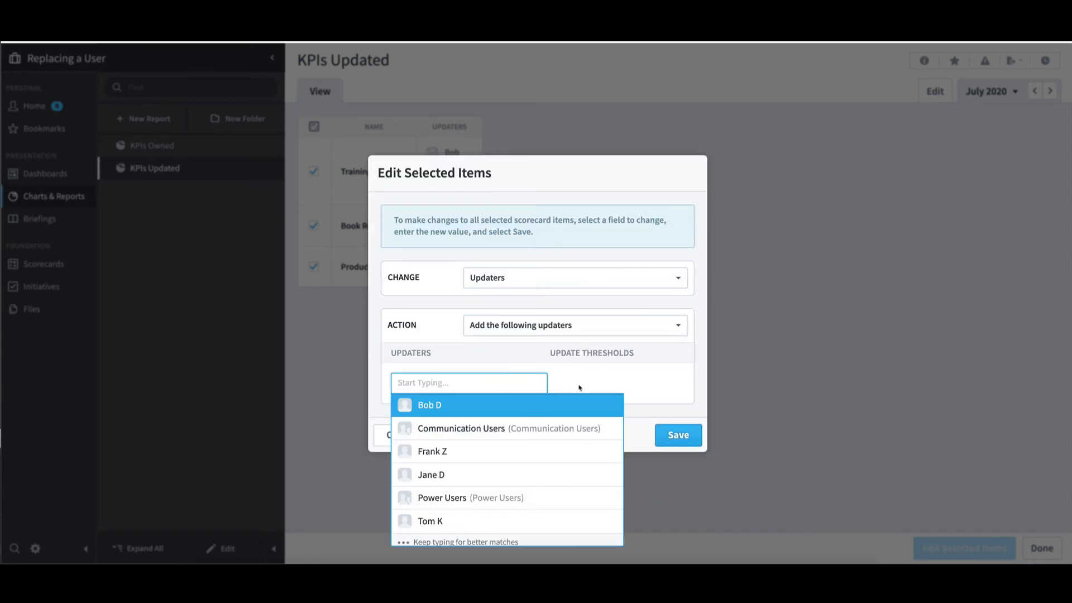
click(516, 474)
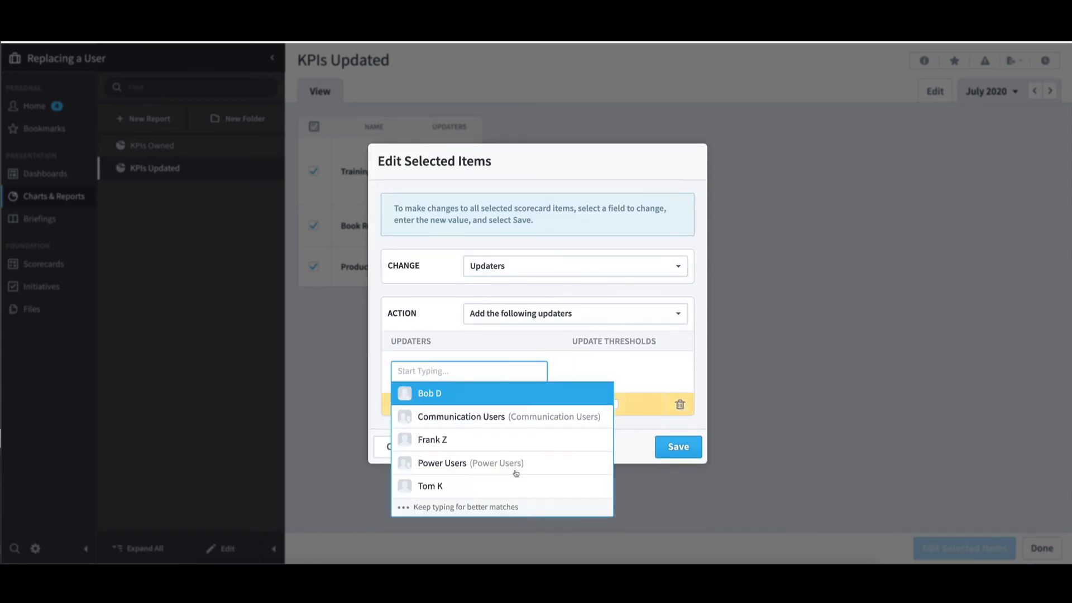
click(699, 390)
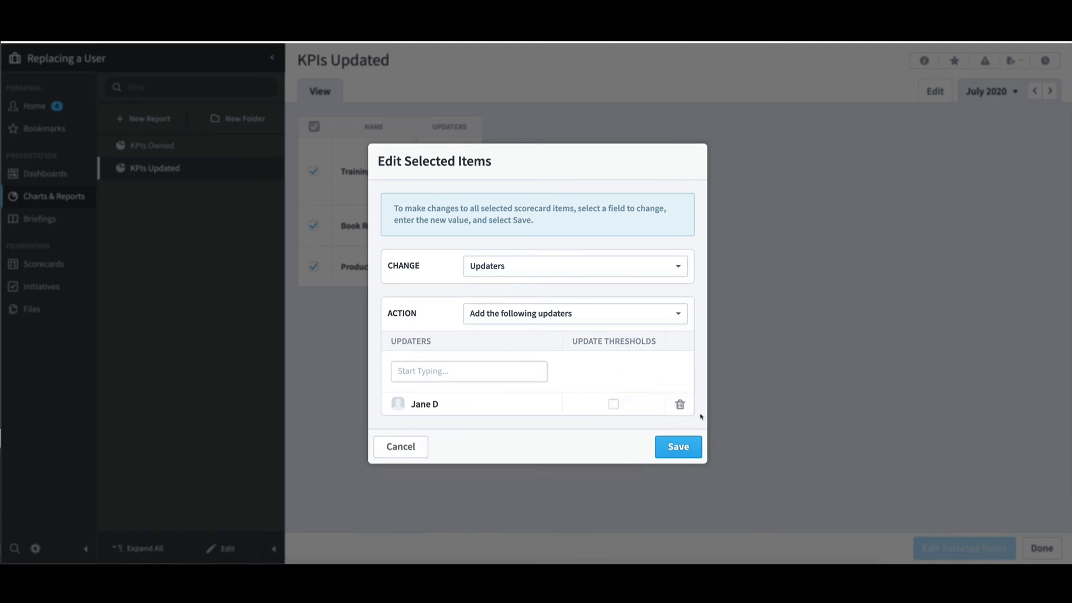
click(678, 446)
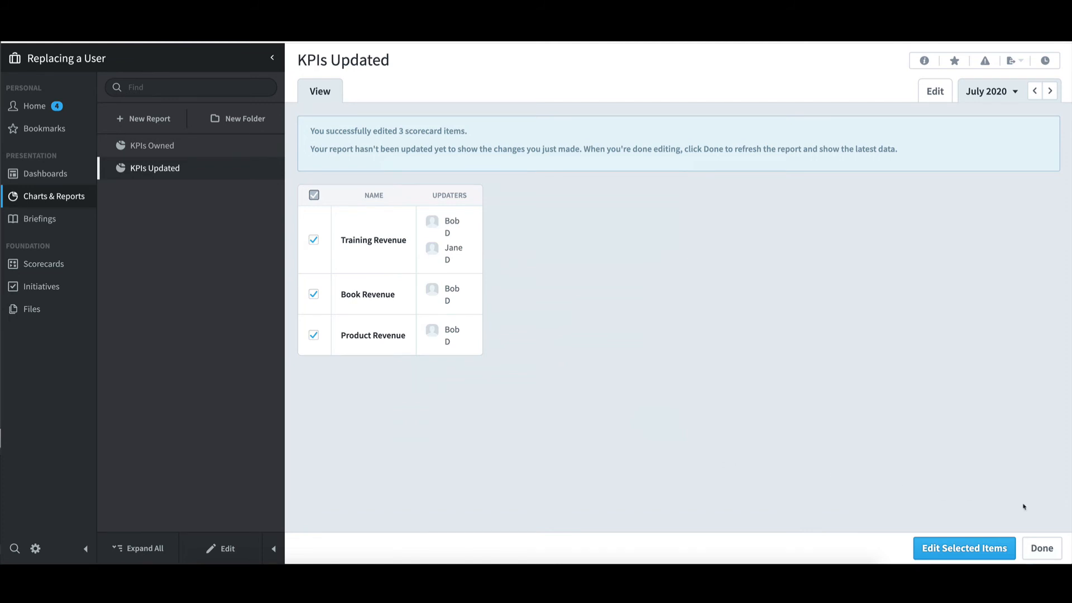
click(1042, 548)
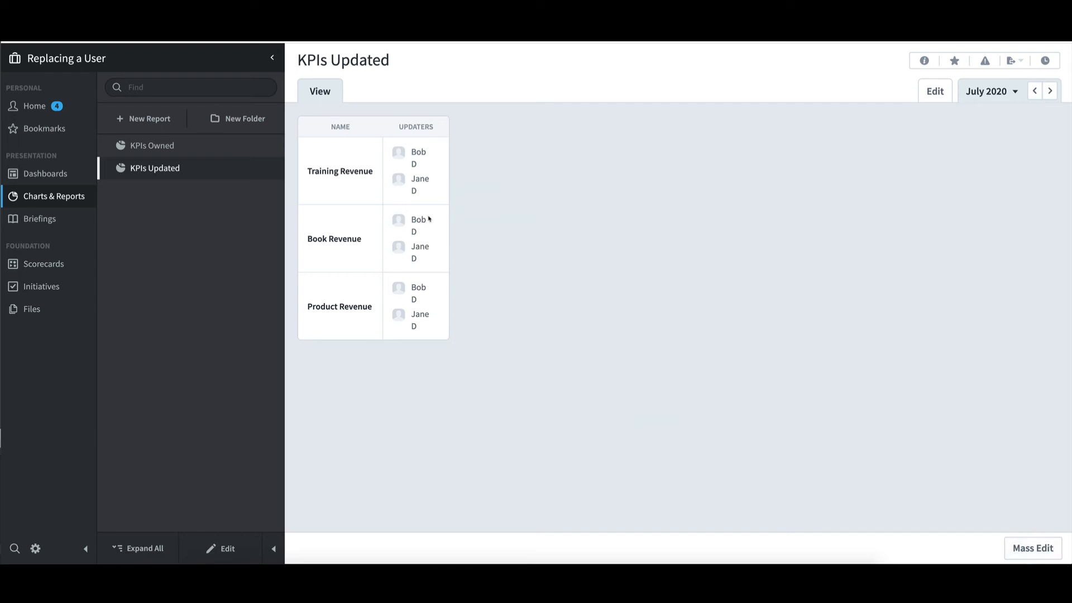
Step: Start a new report of the Initiatives Report type and proceed to its filter settings
click(164, 120)
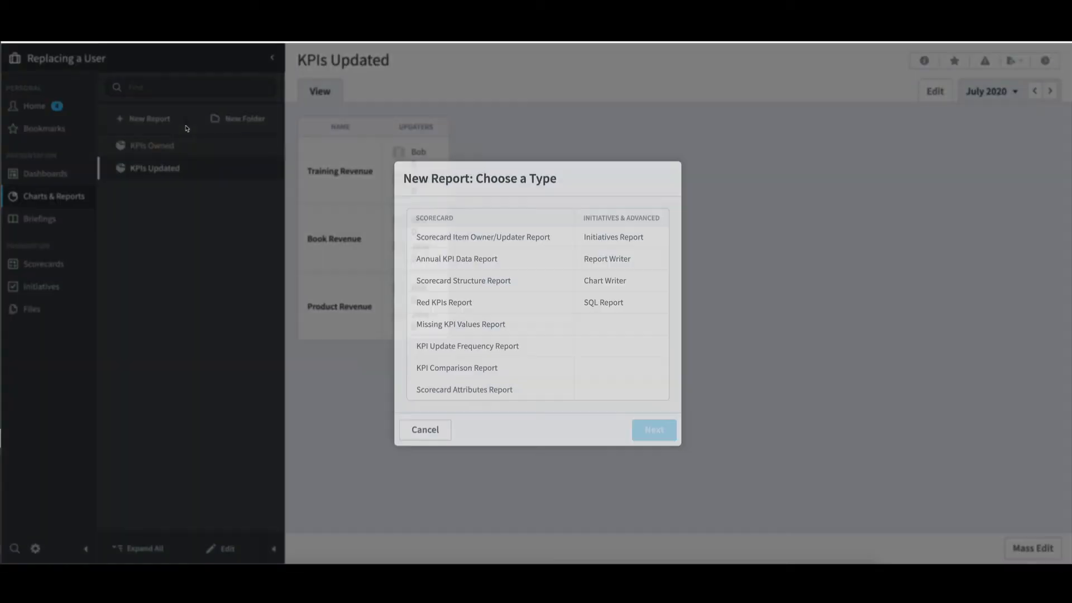
click(640, 235)
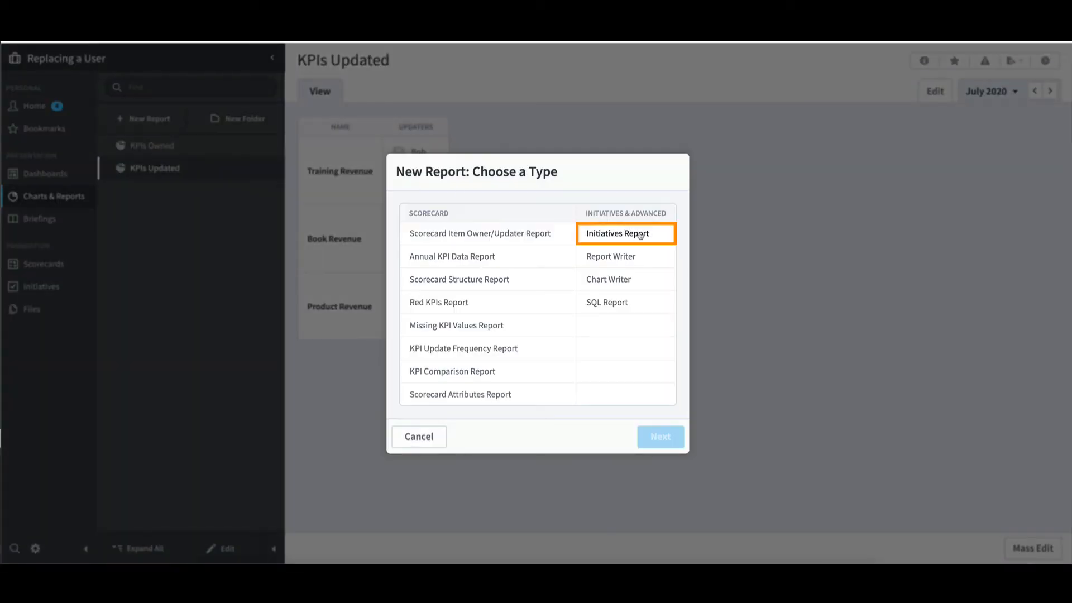
click(641, 235)
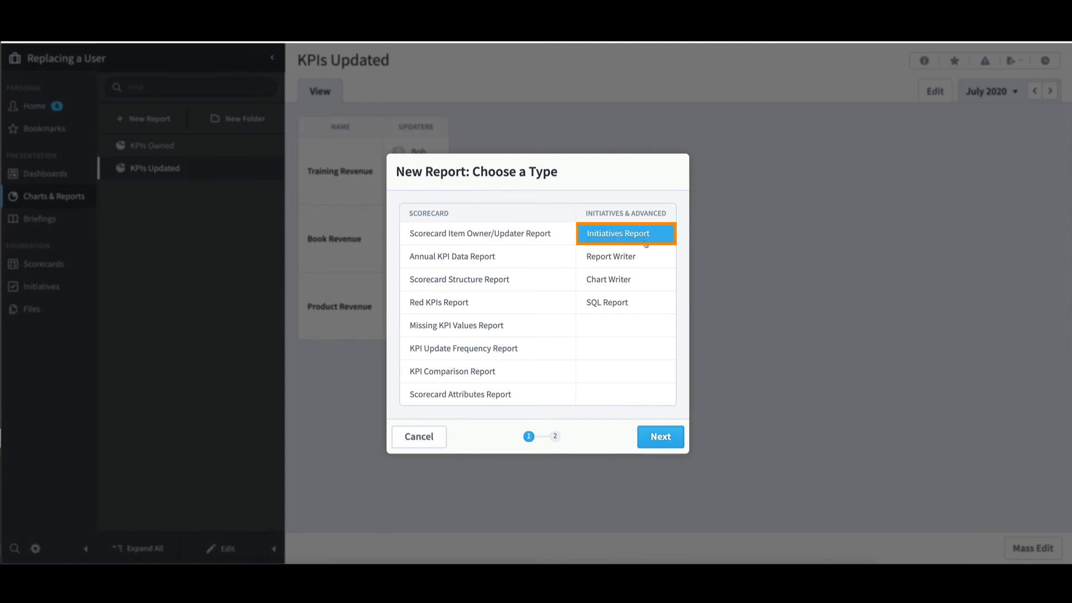
click(681, 441)
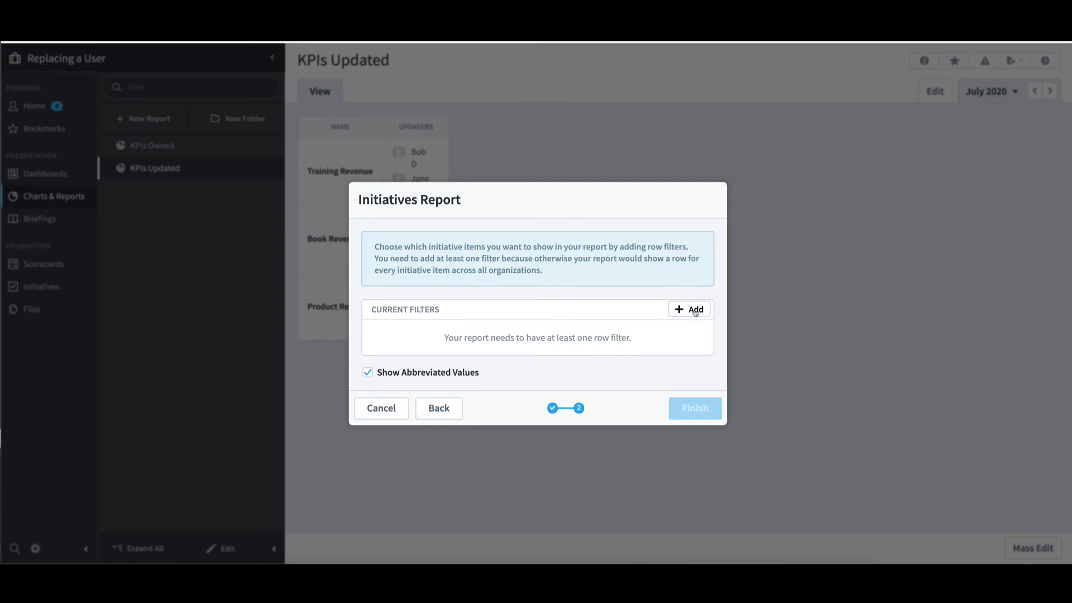
Step: Add a row filter on Assignee that contains any of the departing user, and generate the initiatives report
click(695, 310)
click(635, 338)
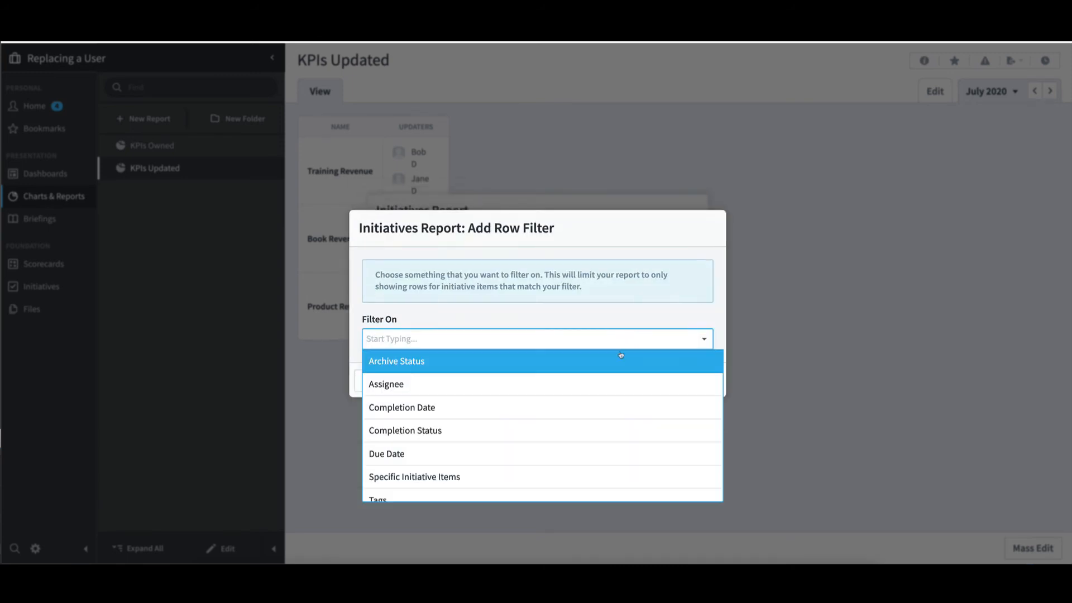
click(601, 380)
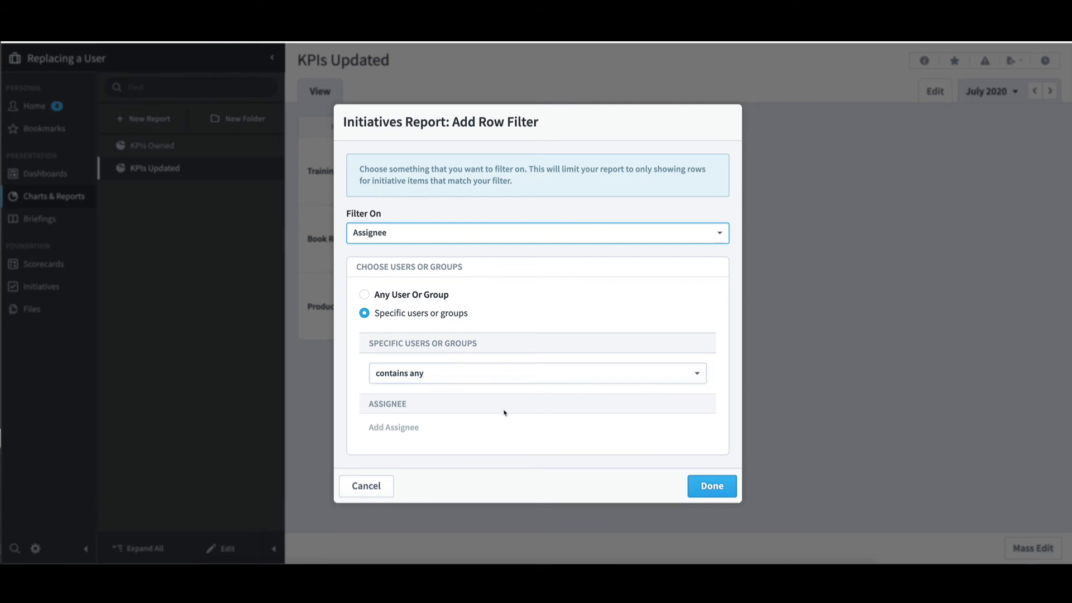
click(439, 430)
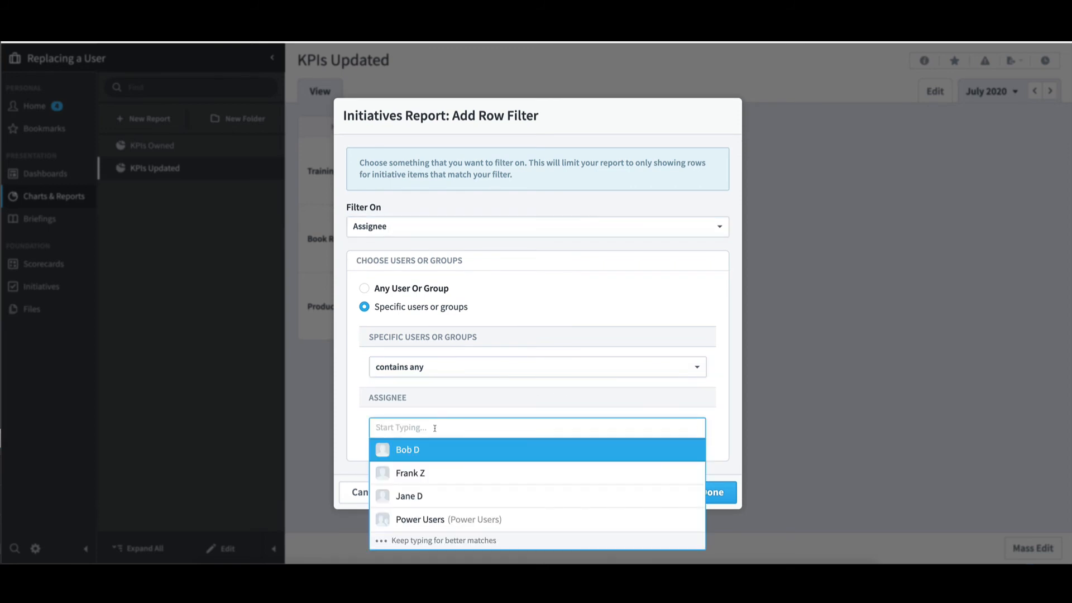
click(427, 450)
click(723, 401)
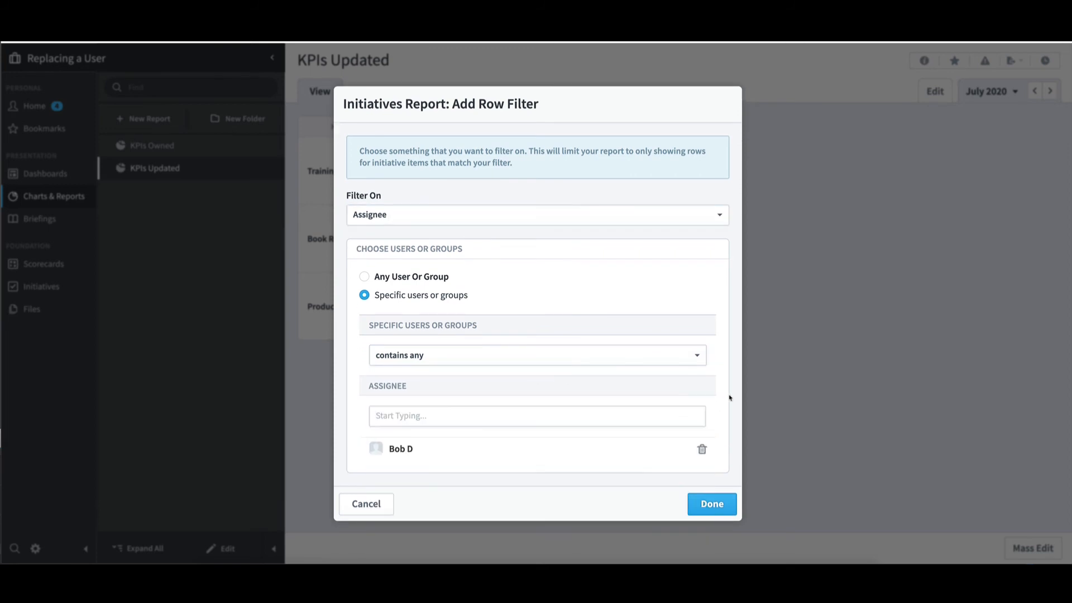
click(712, 504)
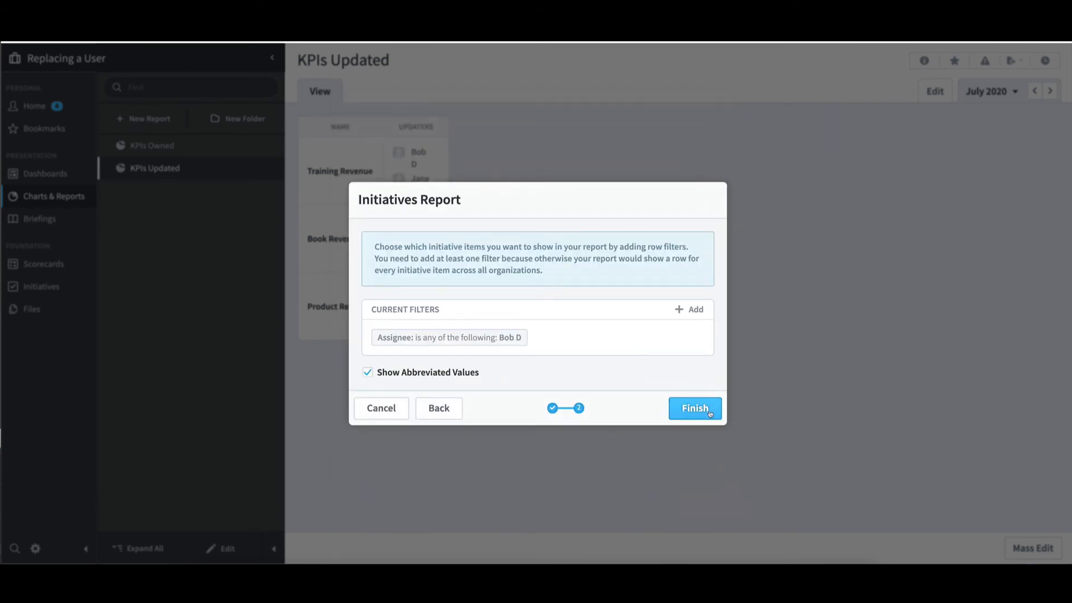
click(708, 409)
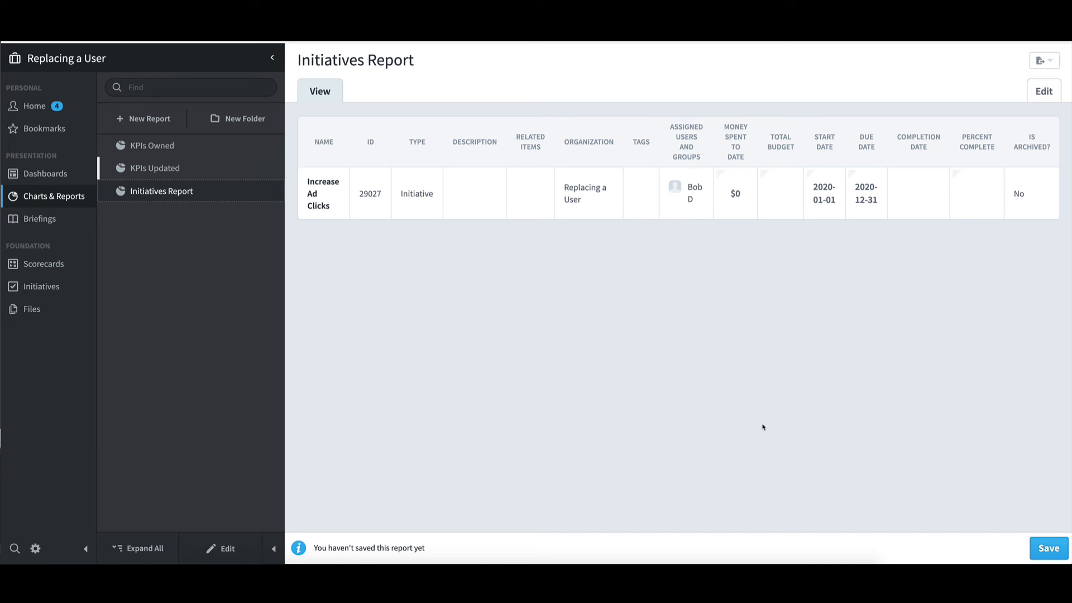
Step: Save the initiatives report under the departing user's first name followed by Initiatives
click(1040, 550)
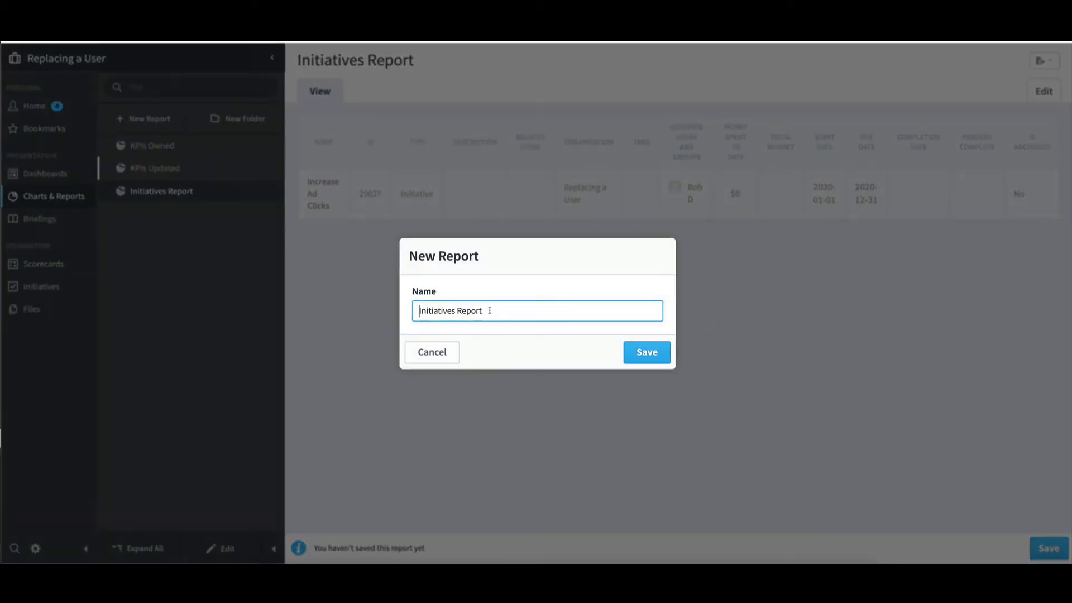
drag(490, 311, 455, 310)
key(BackSpace)
click(419, 309)
text(Bob)
click(641, 352)
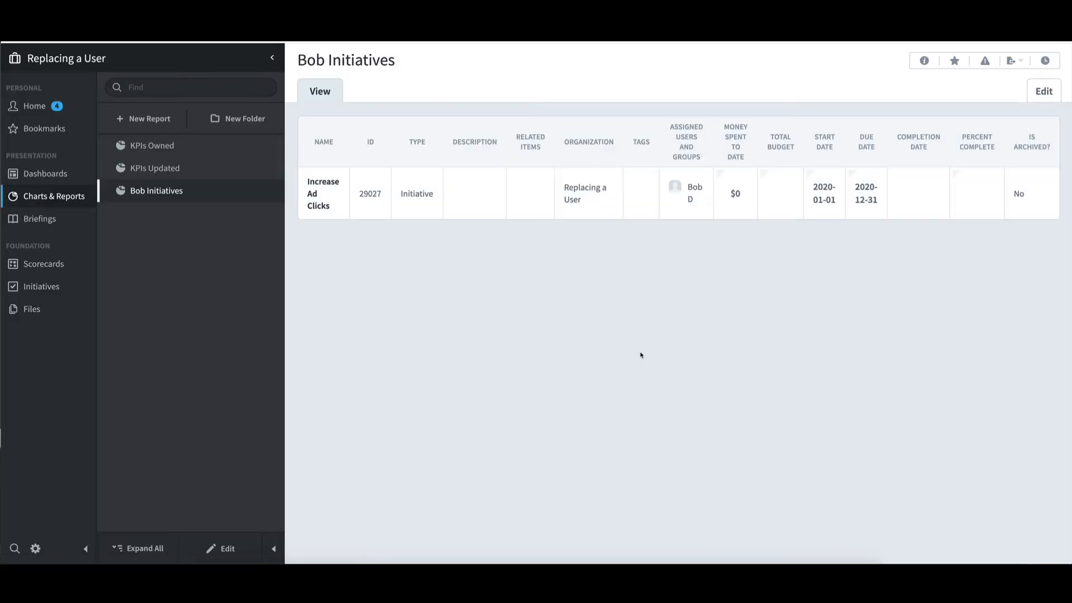
Step: Open the Increase Ad Clicks initiative from the report, add the new user to its assigned users, save, and finish editing
click(319, 207)
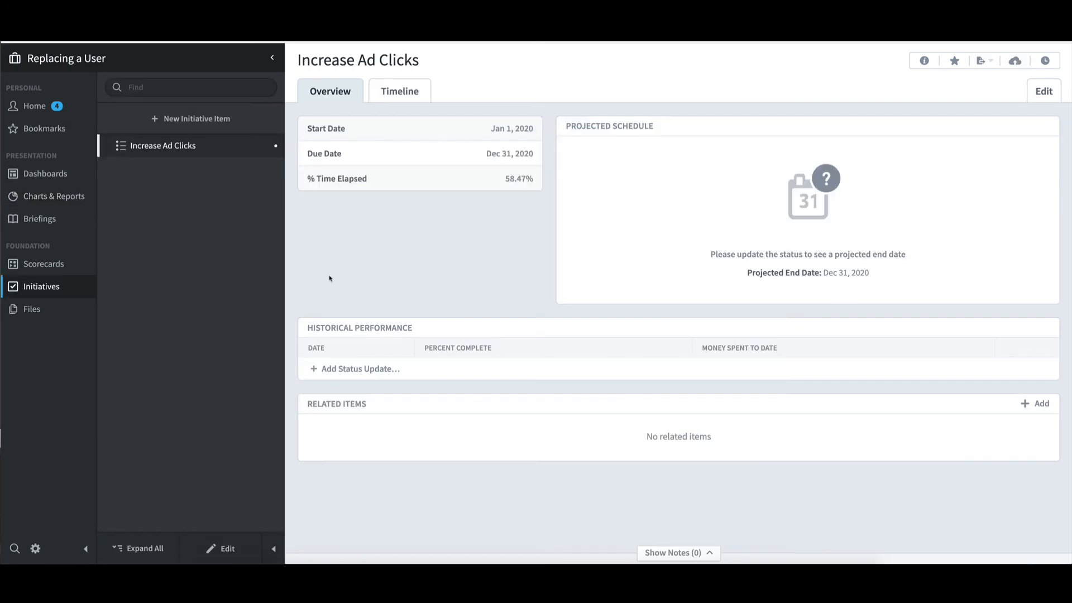
click(226, 549)
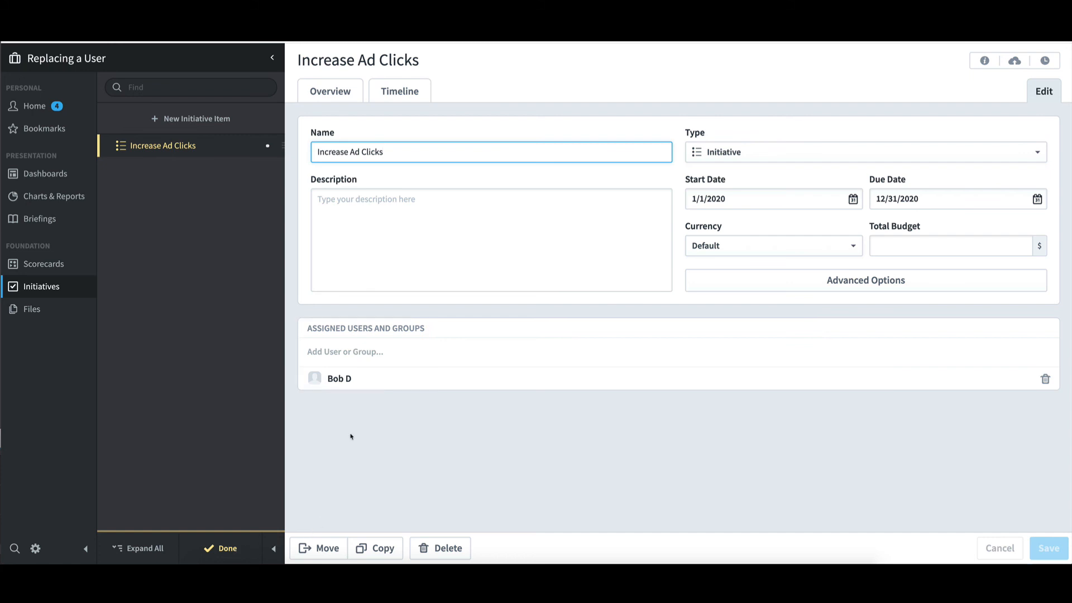
click(354, 351)
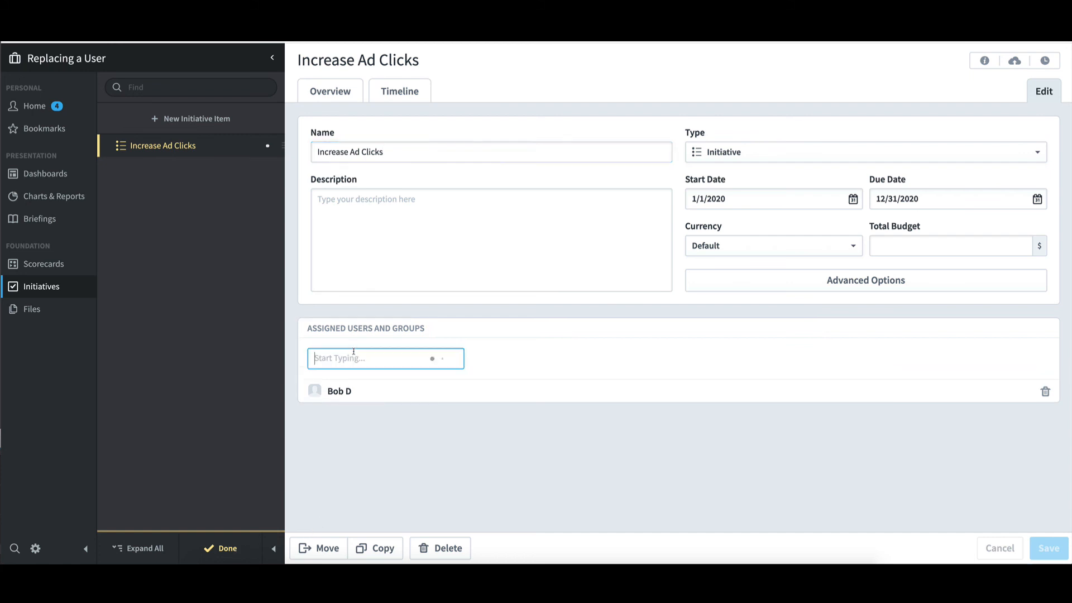
click(355, 404)
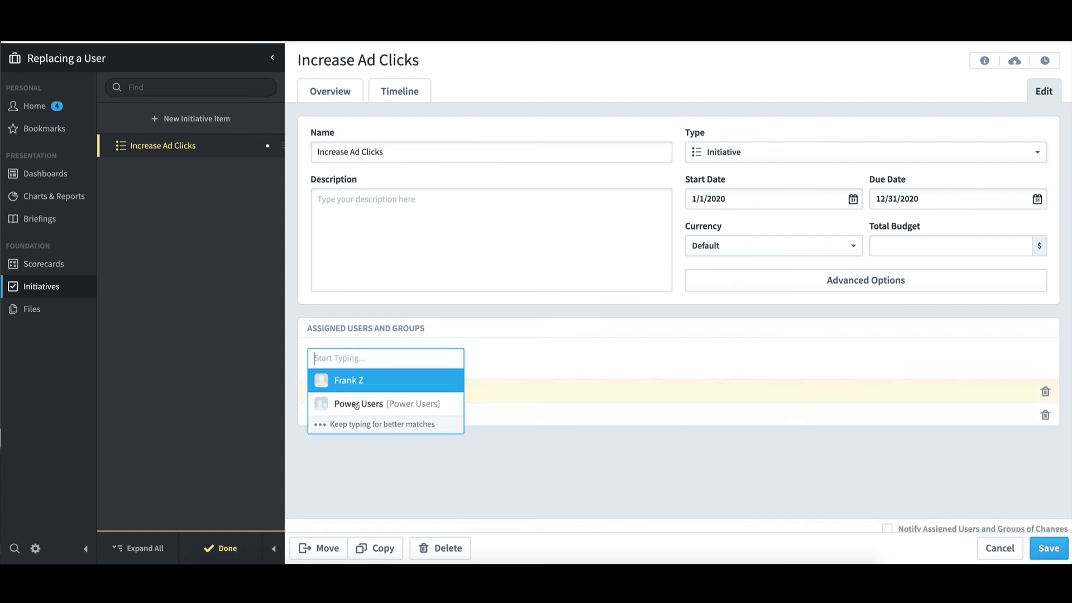
click(623, 445)
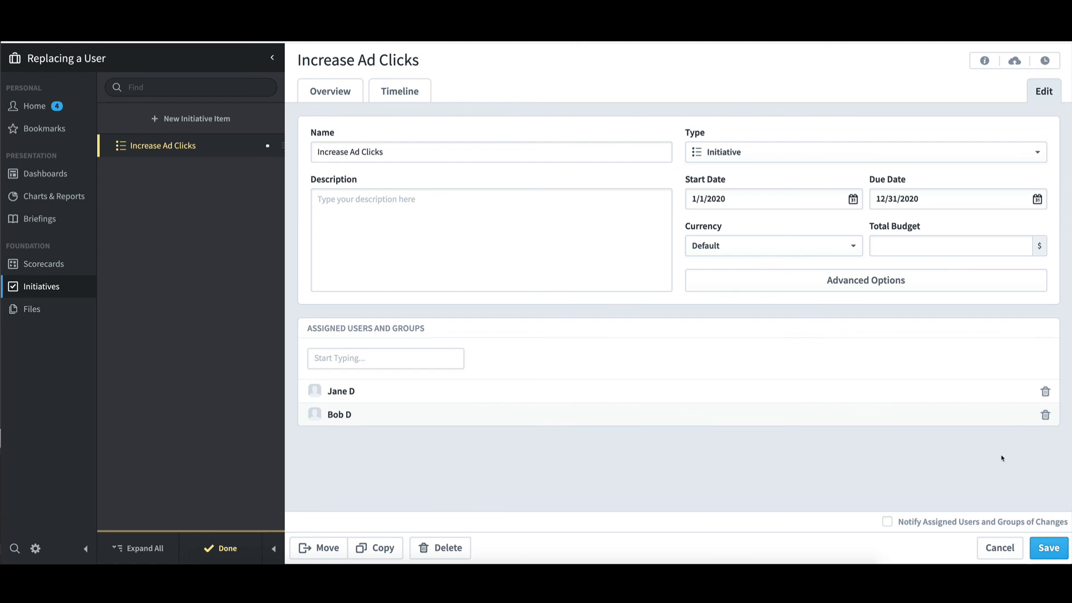
click(1051, 549)
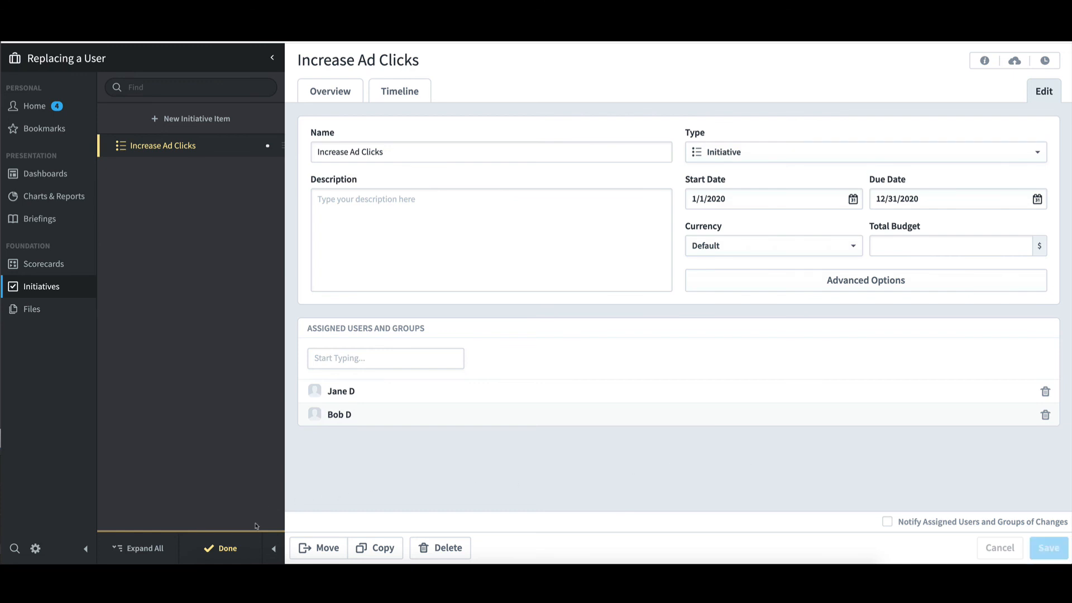
click(227, 548)
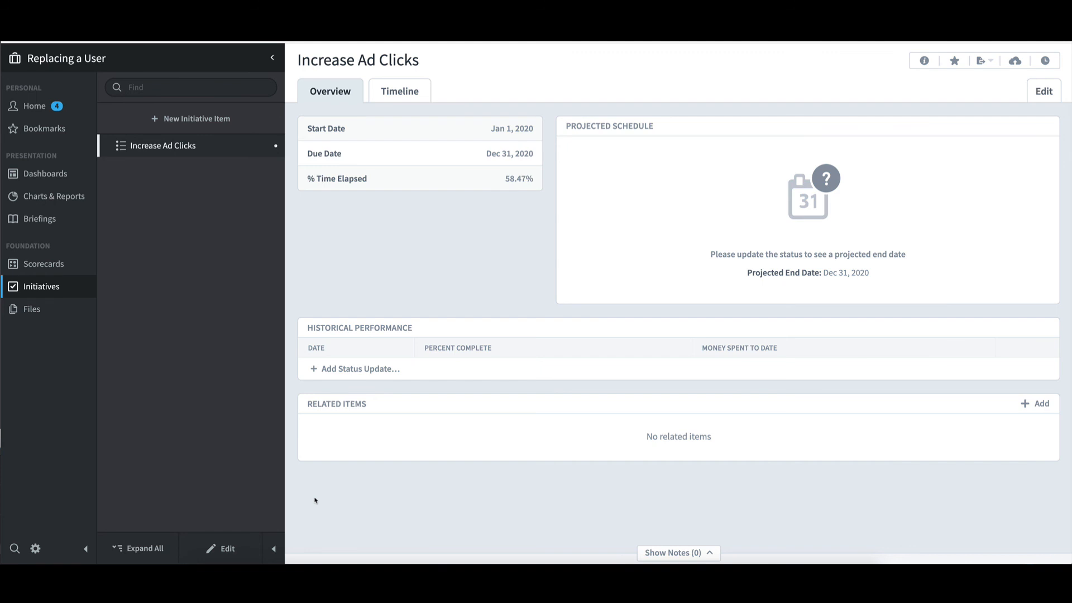
Step: Log in as the new user from user administration to review their KPI and task responsibilities, and log out of that account
click(35, 549)
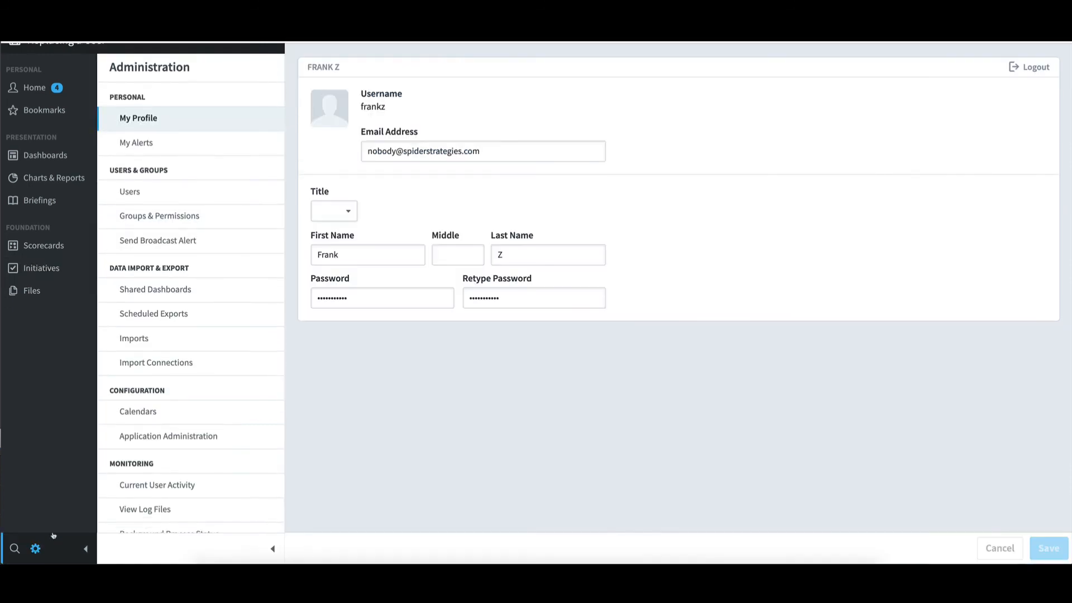
click(130, 182)
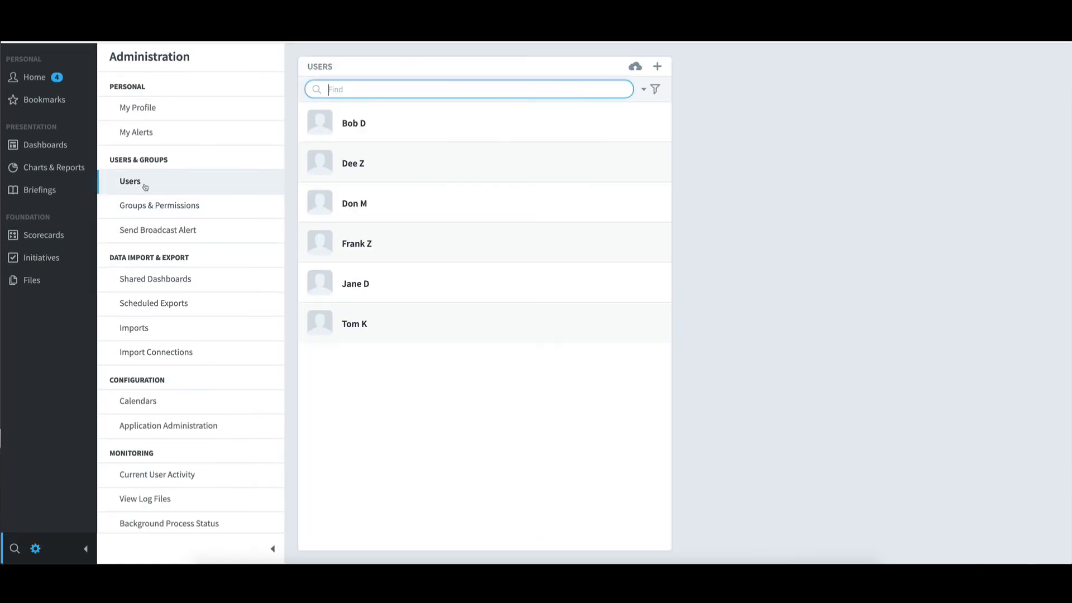
click(368, 285)
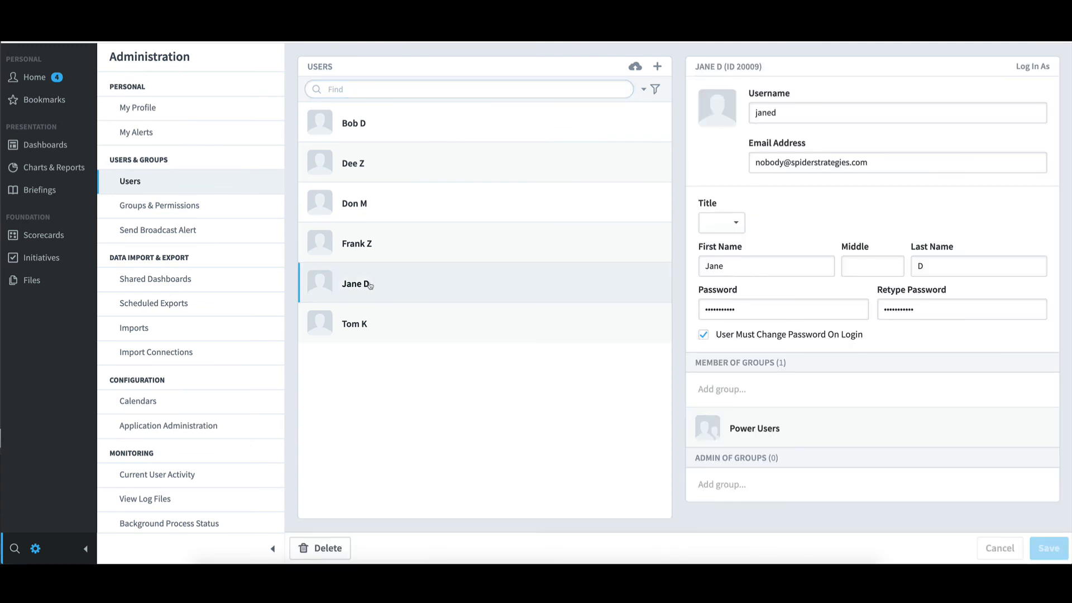
click(1041, 69)
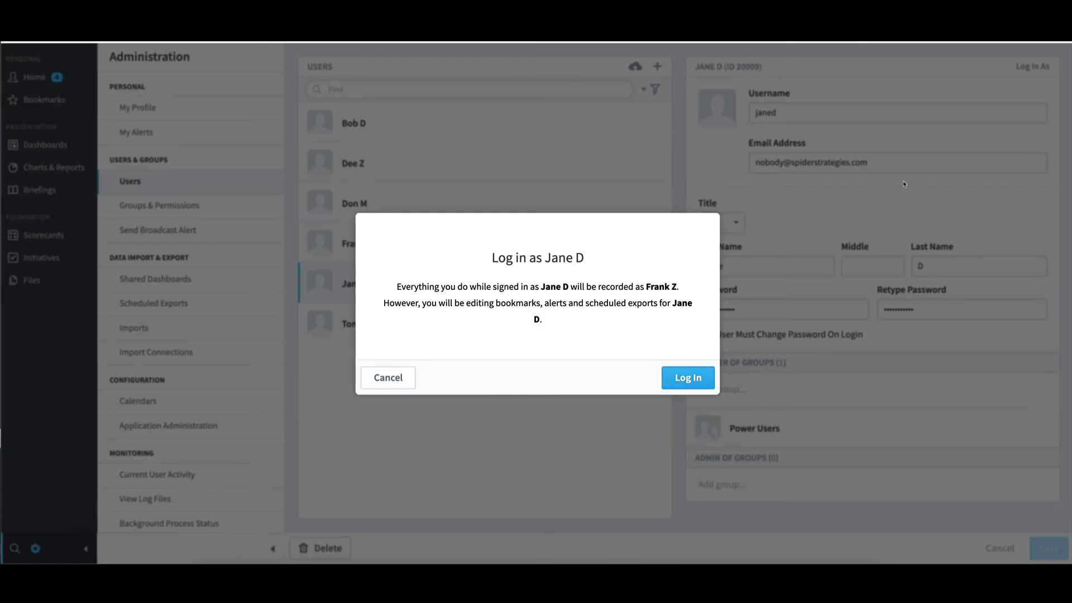
click(699, 380)
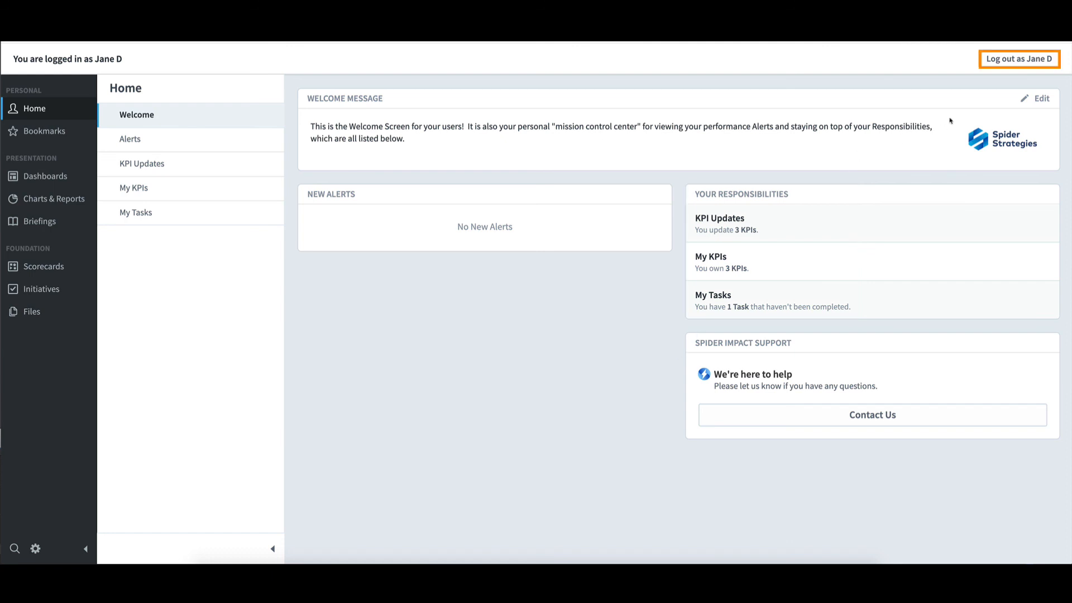
click(1009, 64)
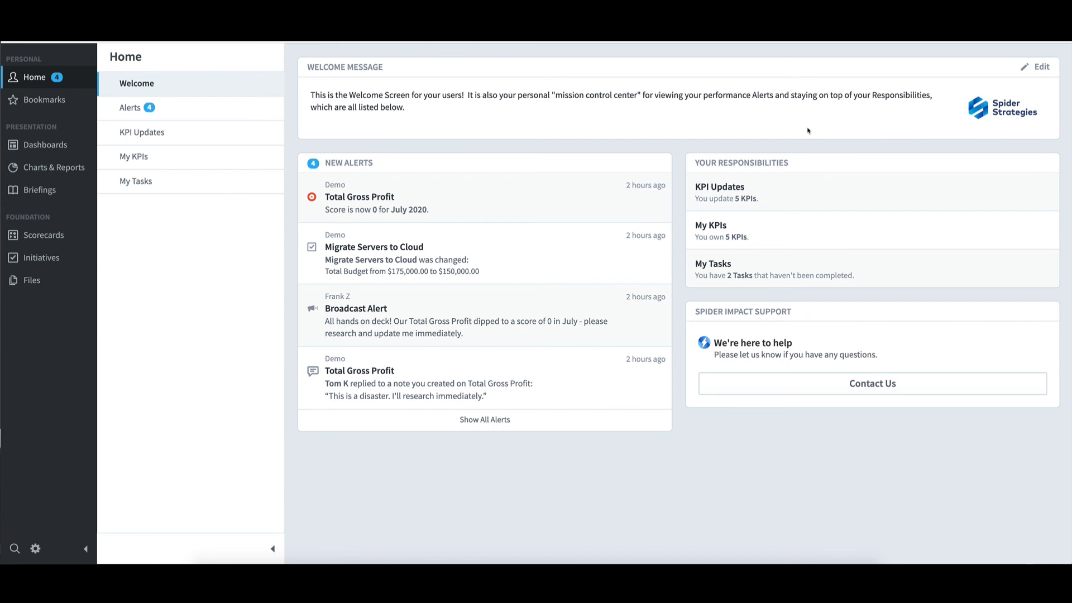
Step: Delete the departing user's account from the administration user list and confirm the deletion
click(36, 548)
click(133, 183)
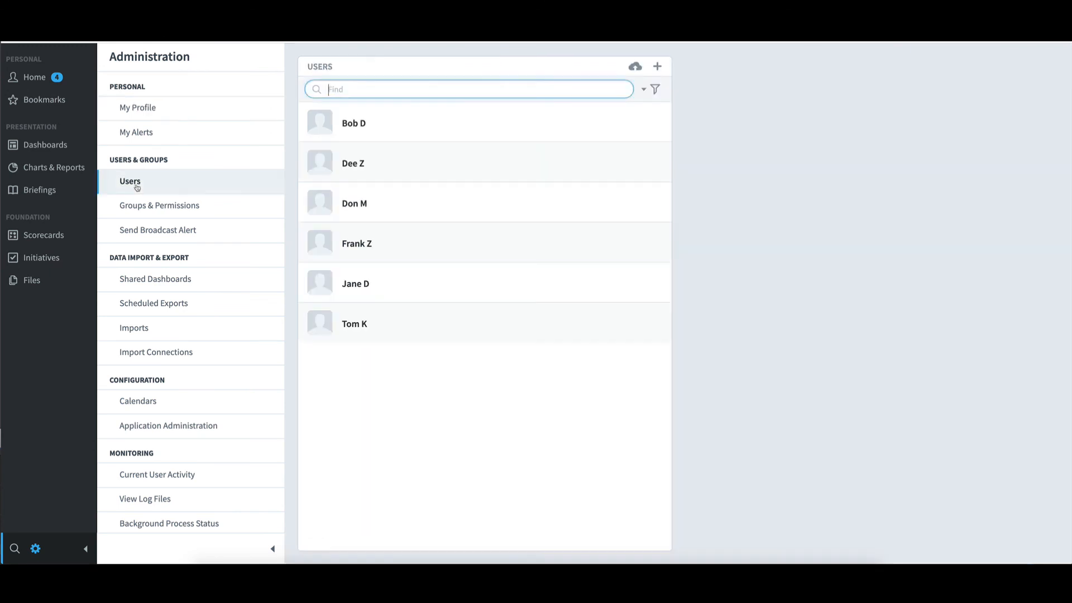
click(368, 123)
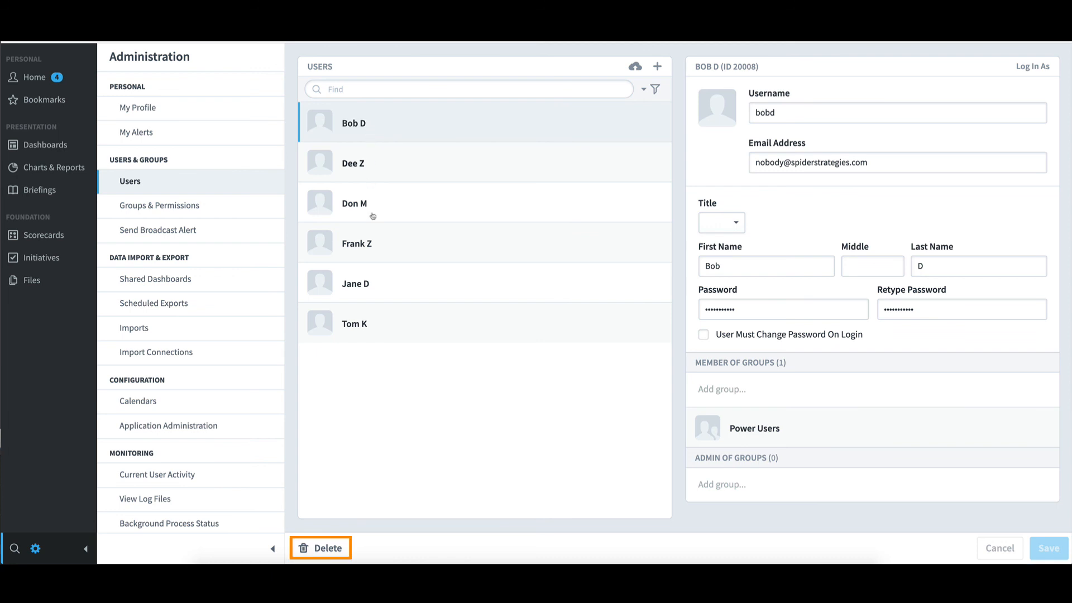
click(345, 549)
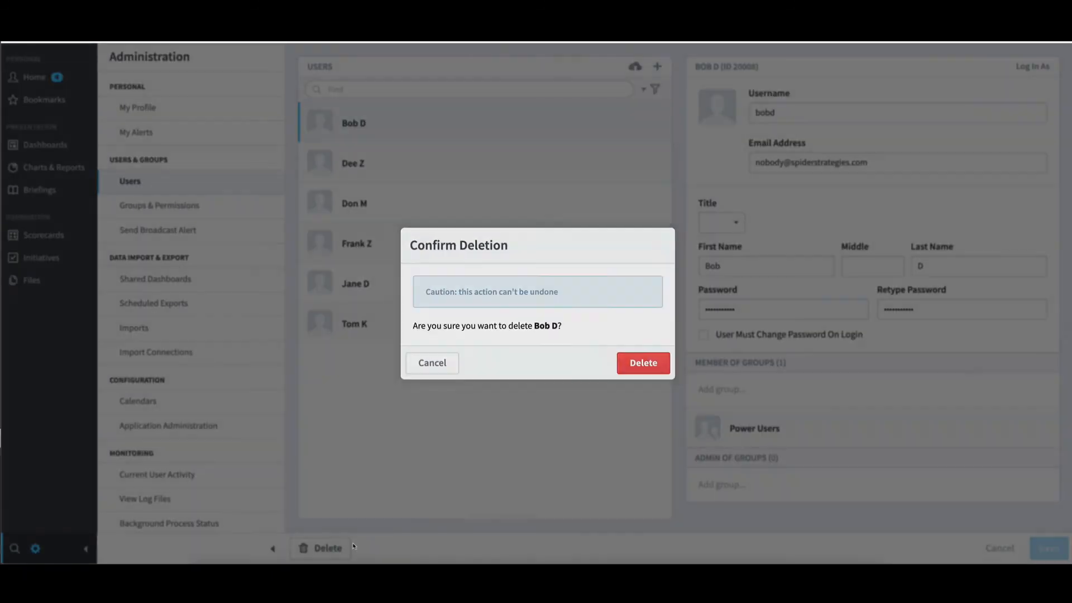
click(645, 365)
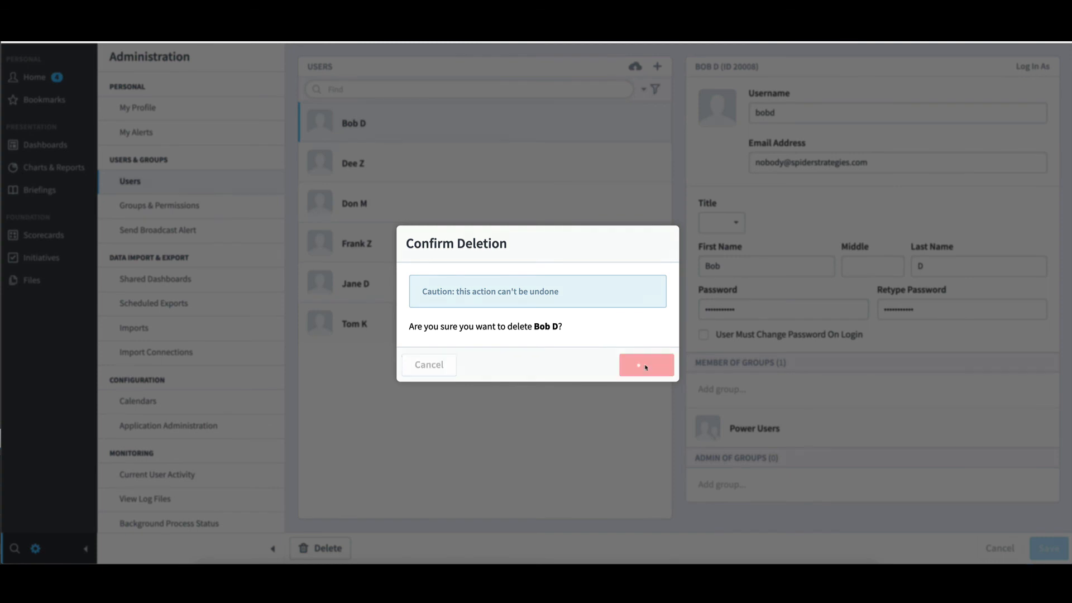